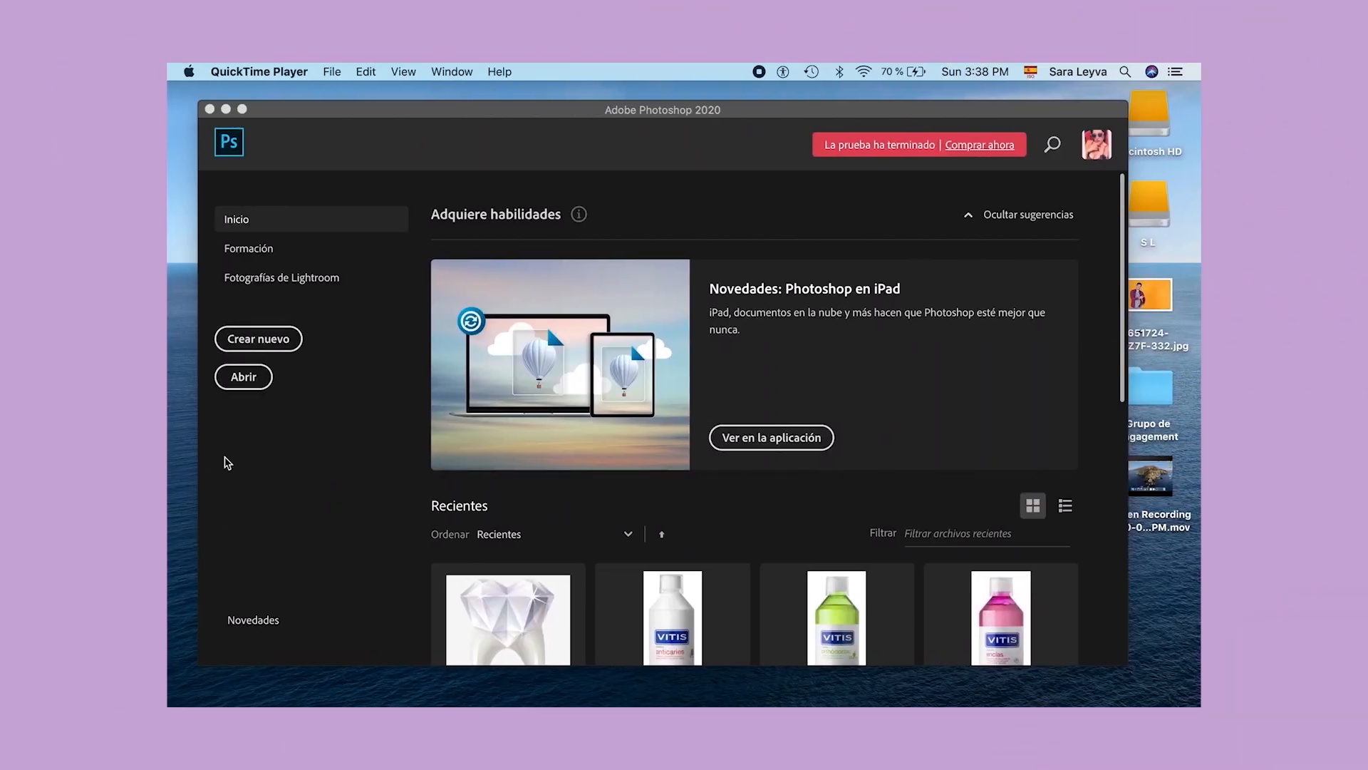
Step: Open 651724-POYZ7F-332.jpg from the Desktop as an image sequence at a frame rate of 30 fps
left_click(250, 382)
left_click(253, 383)
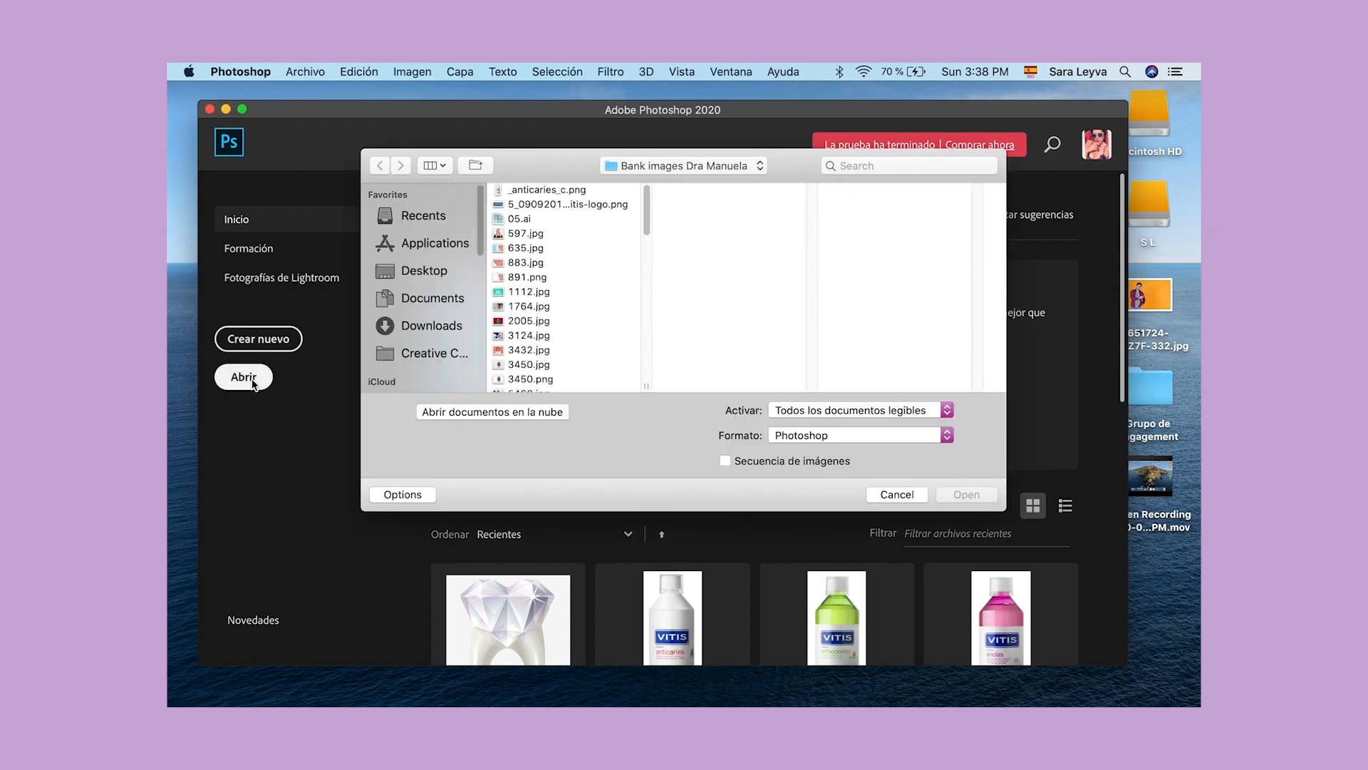
left_click(414, 272)
left_click(554, 191)
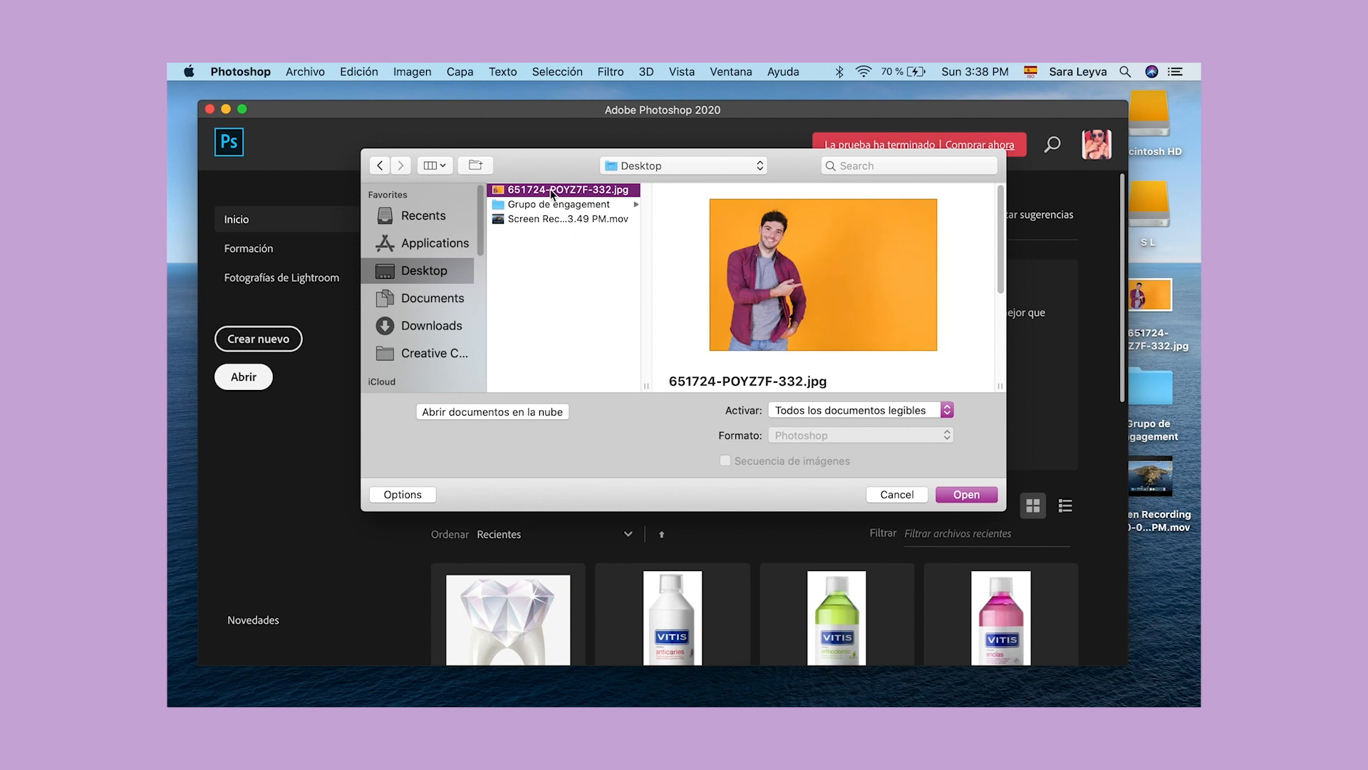
left_click(815, 314)
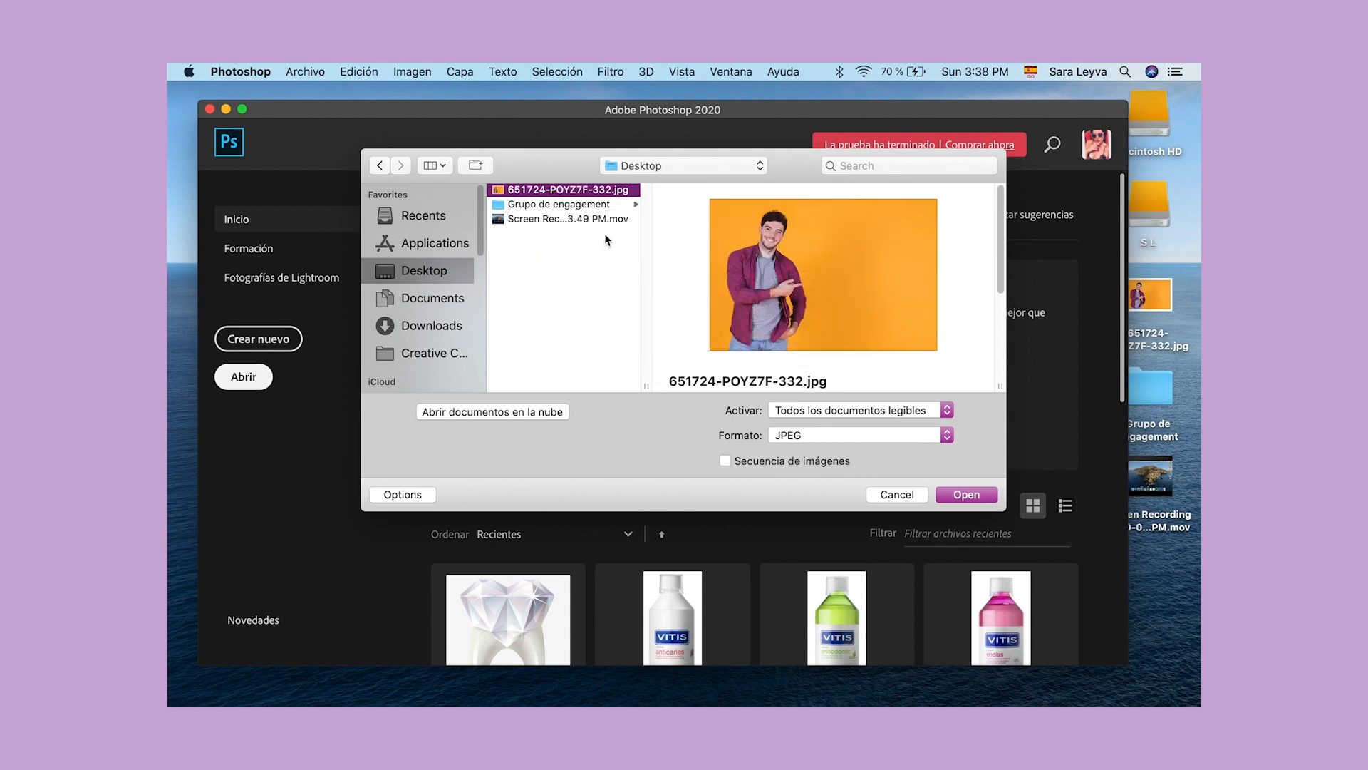
left_click(725, 460)
left_click(982, 493)
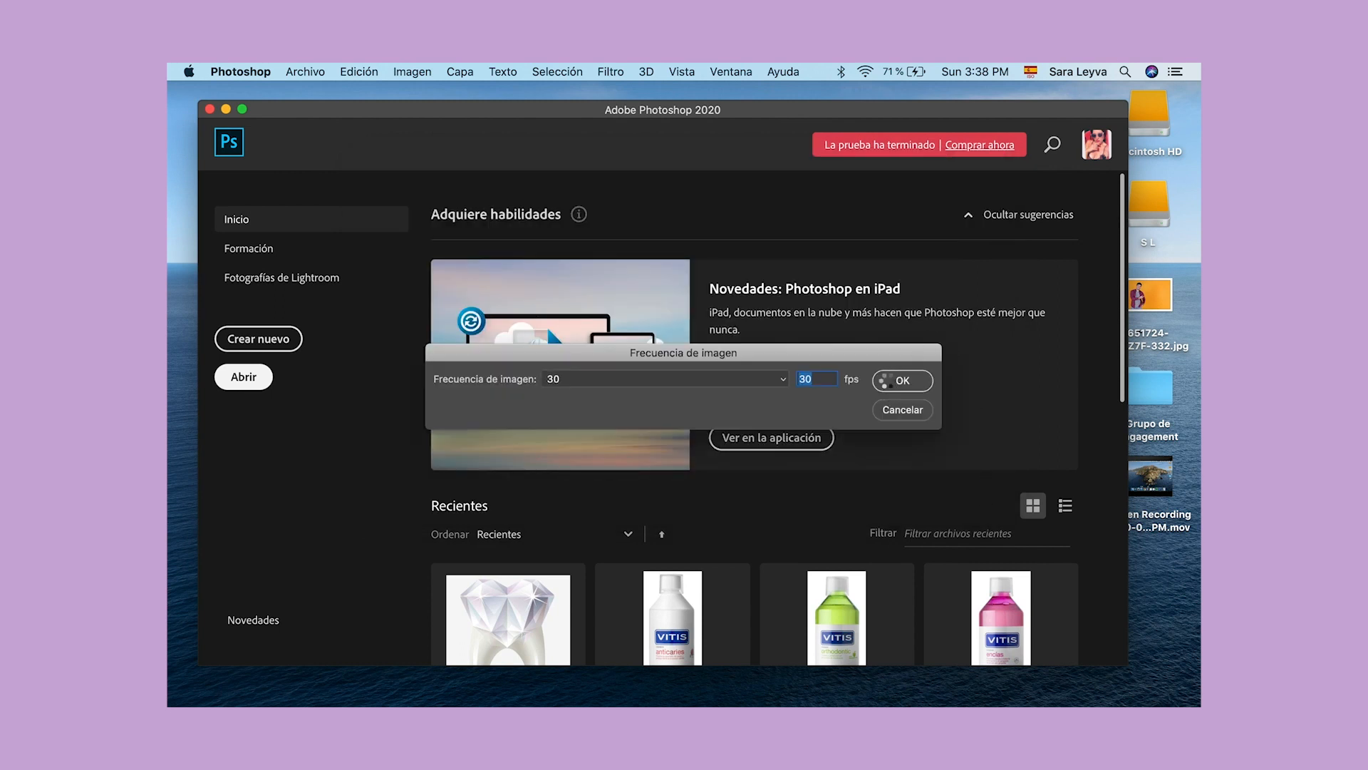
left_click(890, 382)
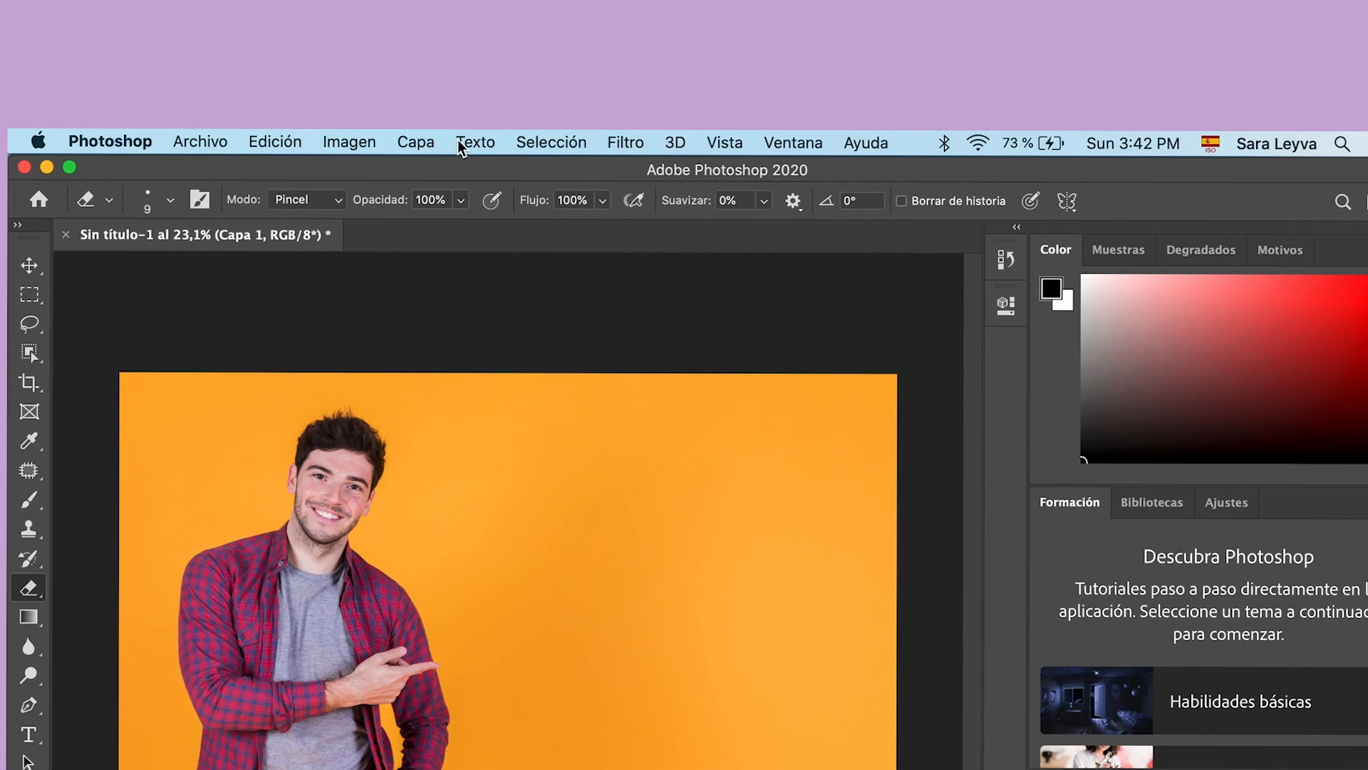
Step: Start Seleccionar y aplicar máscara on the layer with the Papel cebolla view, and enable Radio inteligente
left_click(548, 141)
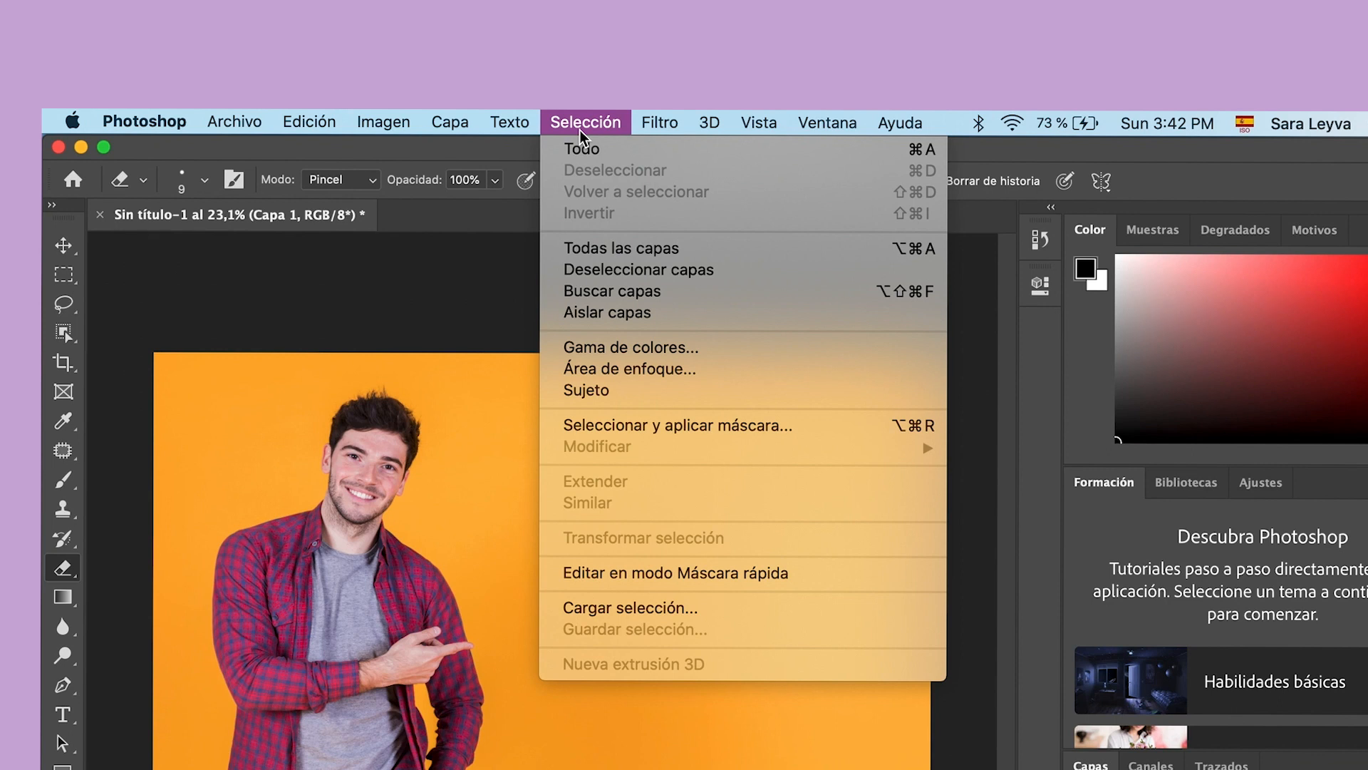
left_click(653, 425)
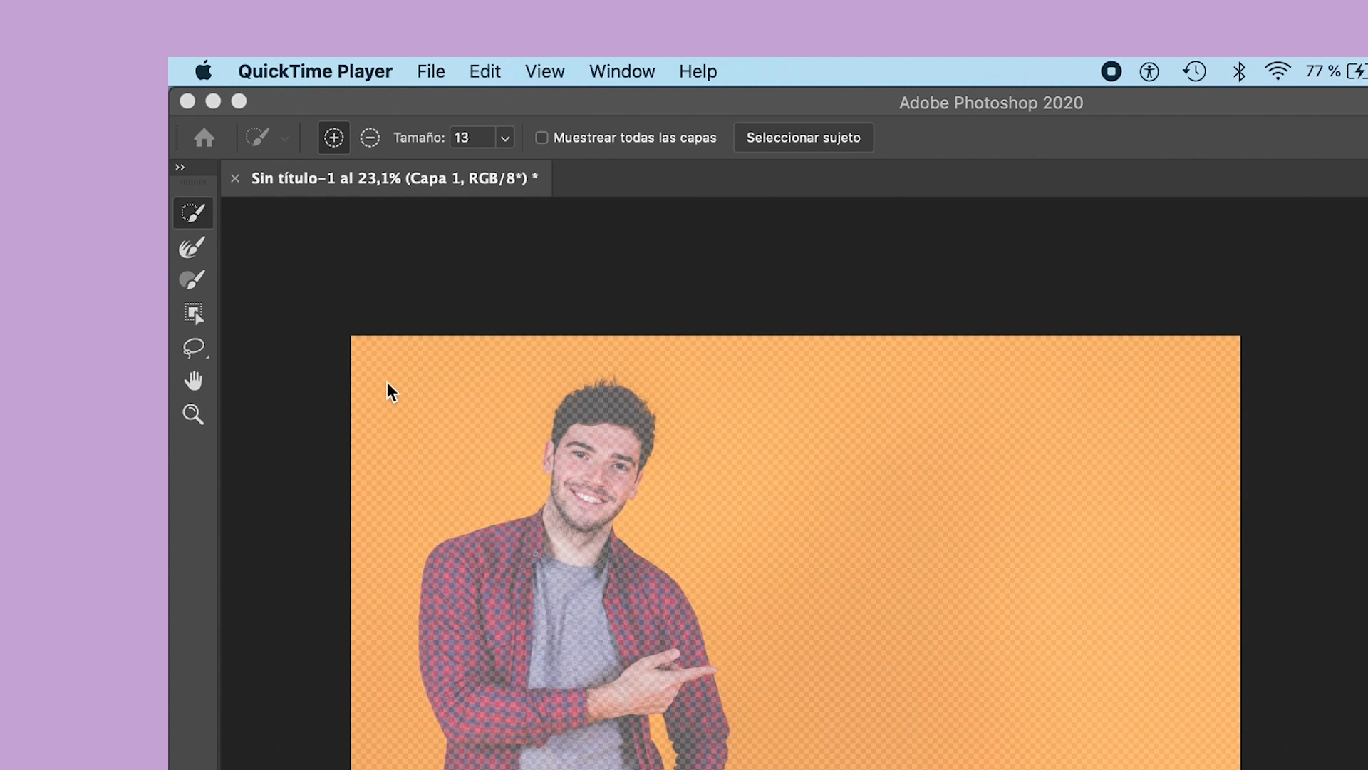
left_click(187, 211)
scroll(191, 210, "up", 1)
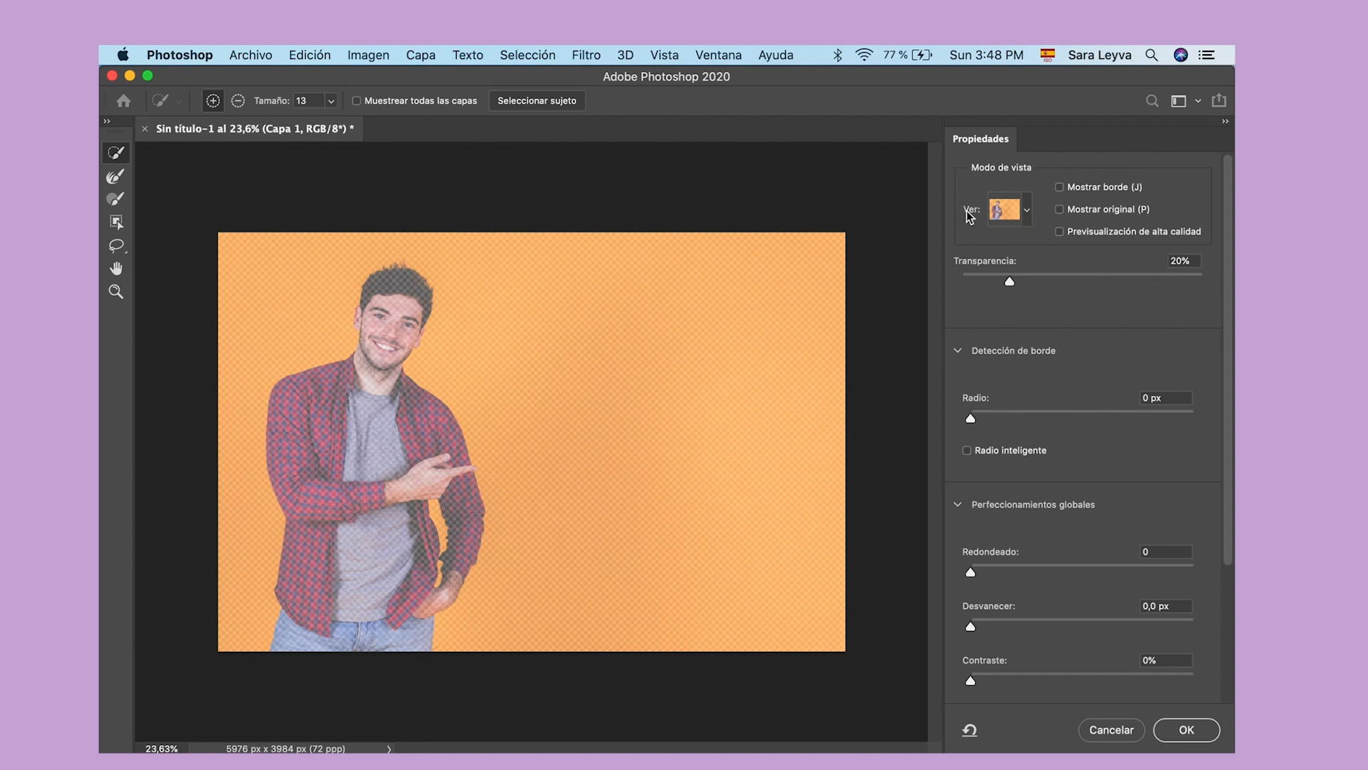
left_click(1027, 211)
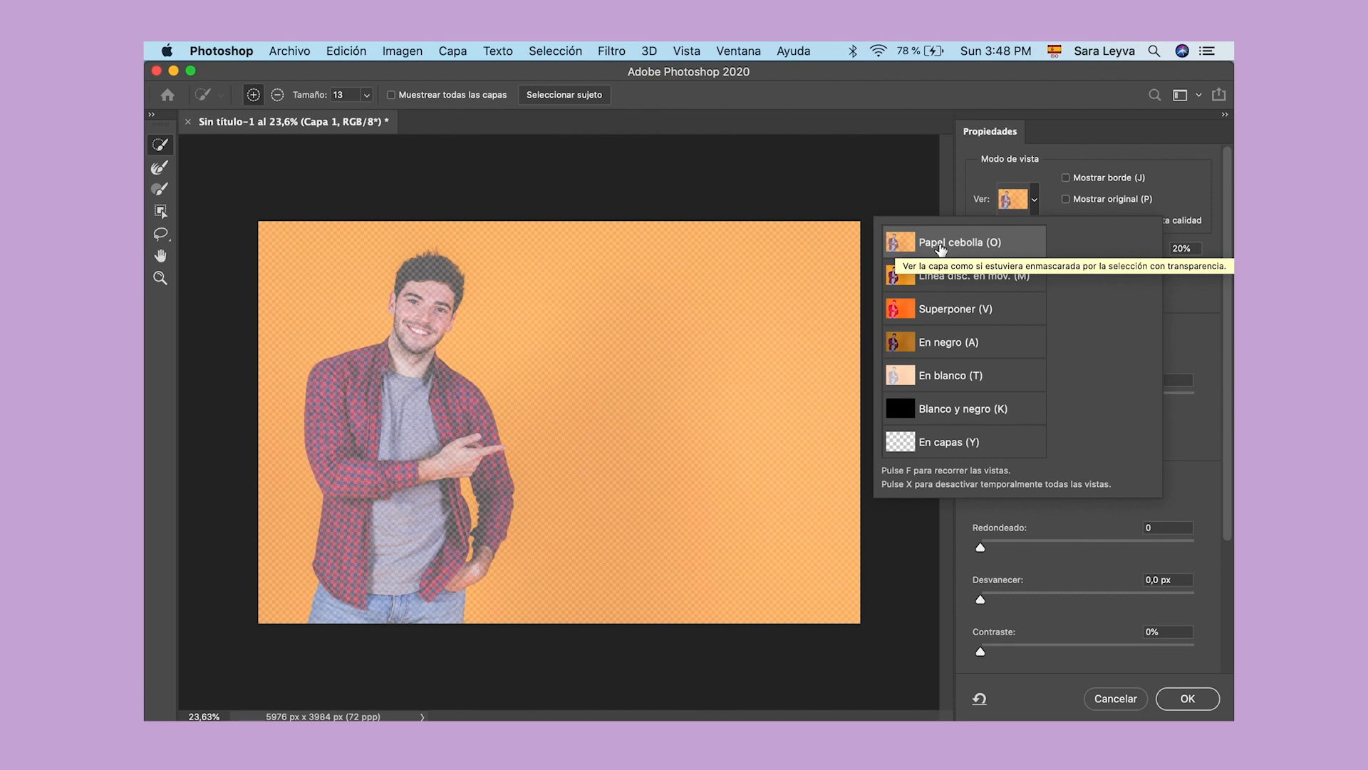
left_click(939, 244)
left_click(977, 430)
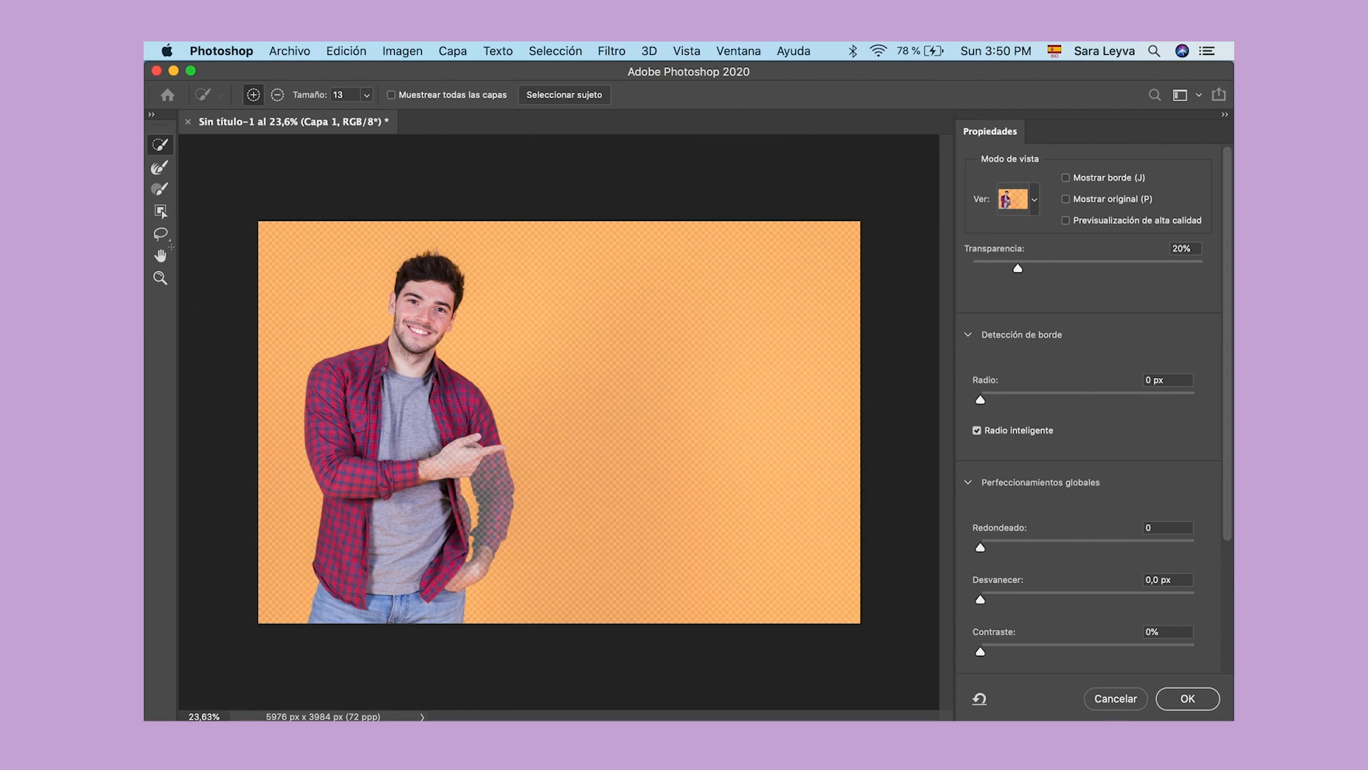
Step: Add the man's partly masked arm beside the pocketed hand to the selection with the Quick Selection tool
left_click(163, 278)
left_click_drag(399, 420, 451, 418)
scroll(452, 419, "down", 5)
left_click(160, 145)
mouse_move(575, 373)
left_mouse_down()
mouse_move(604, 308)
mouse_move(668, 392)
mouse_move(649, 481)
mouse_move(618, 531)
left_mouse_up()
left_click_drag(597, 367, 609, 424)
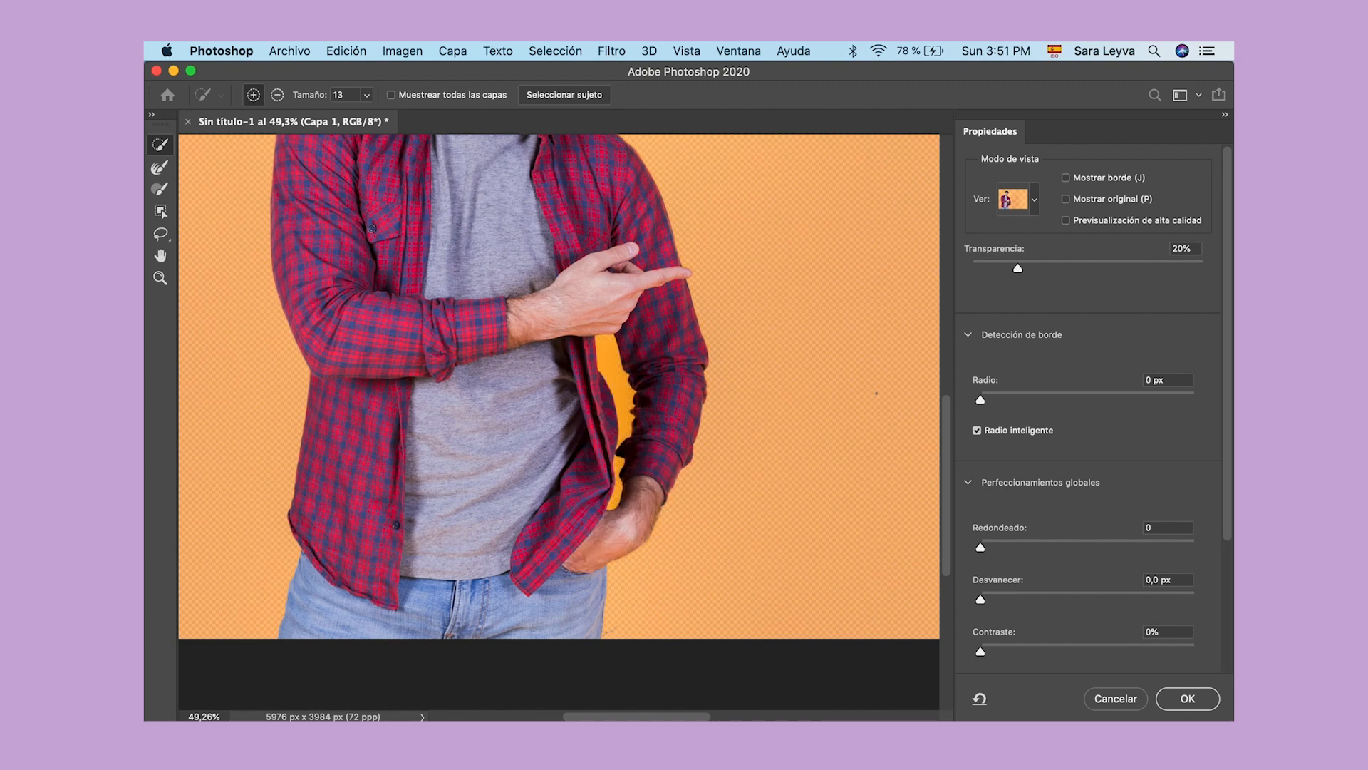
Step: Subtract the orange gap between the man's arm and torso from the selection with the Quick Selection tool
scroll(876, 391, "up", 5)
scroll(758, 310, "down", 3)
left_click(254, 92)
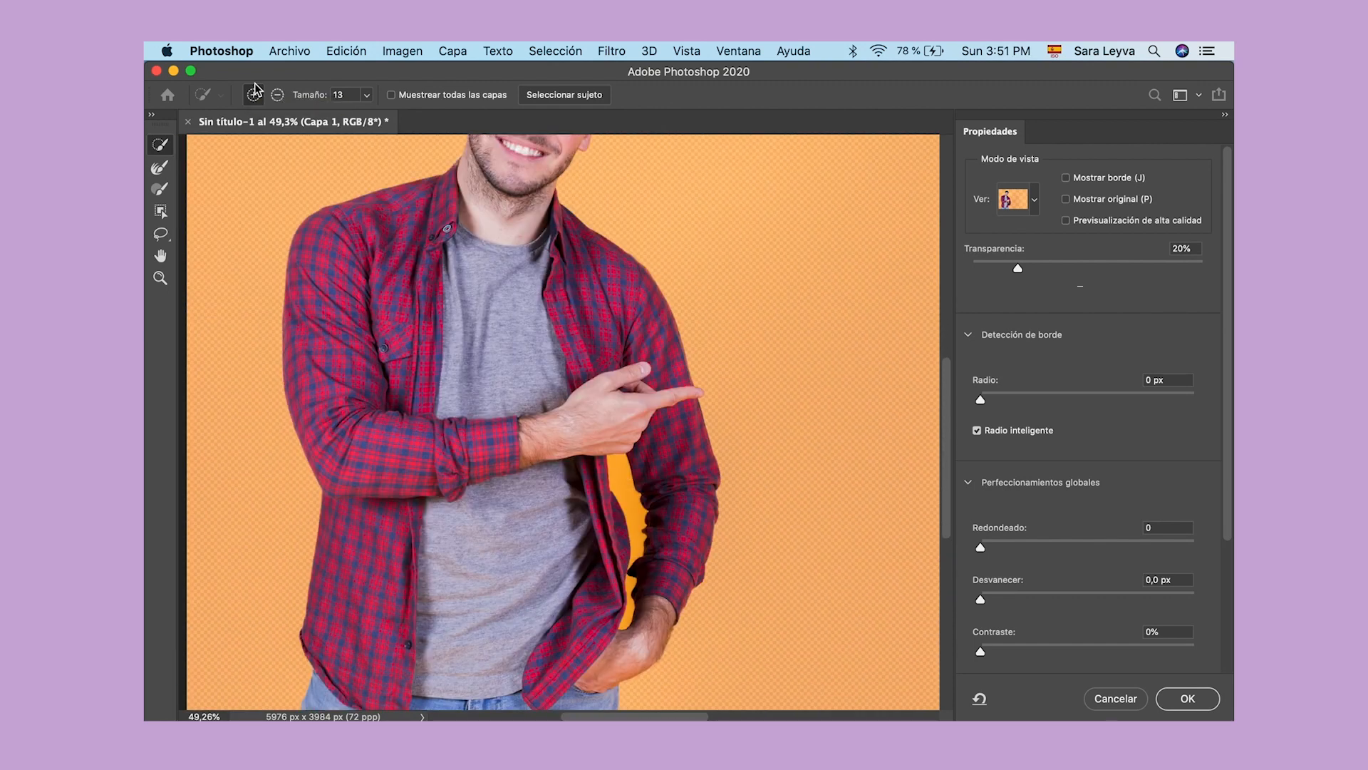
scroll(506, 301, "up", 5)
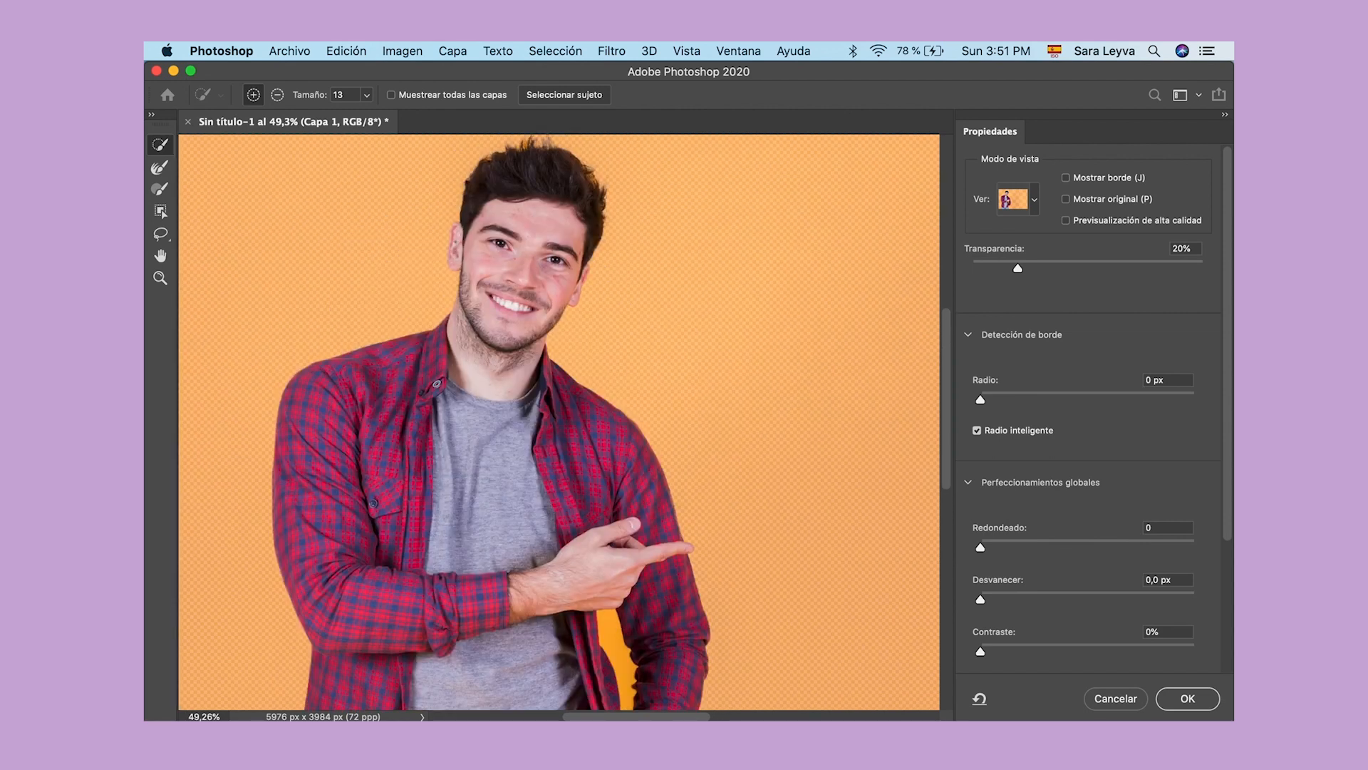
scroll(618, 645, "down", 5)
scroll(614, 642, "down", 4)
key("alt")
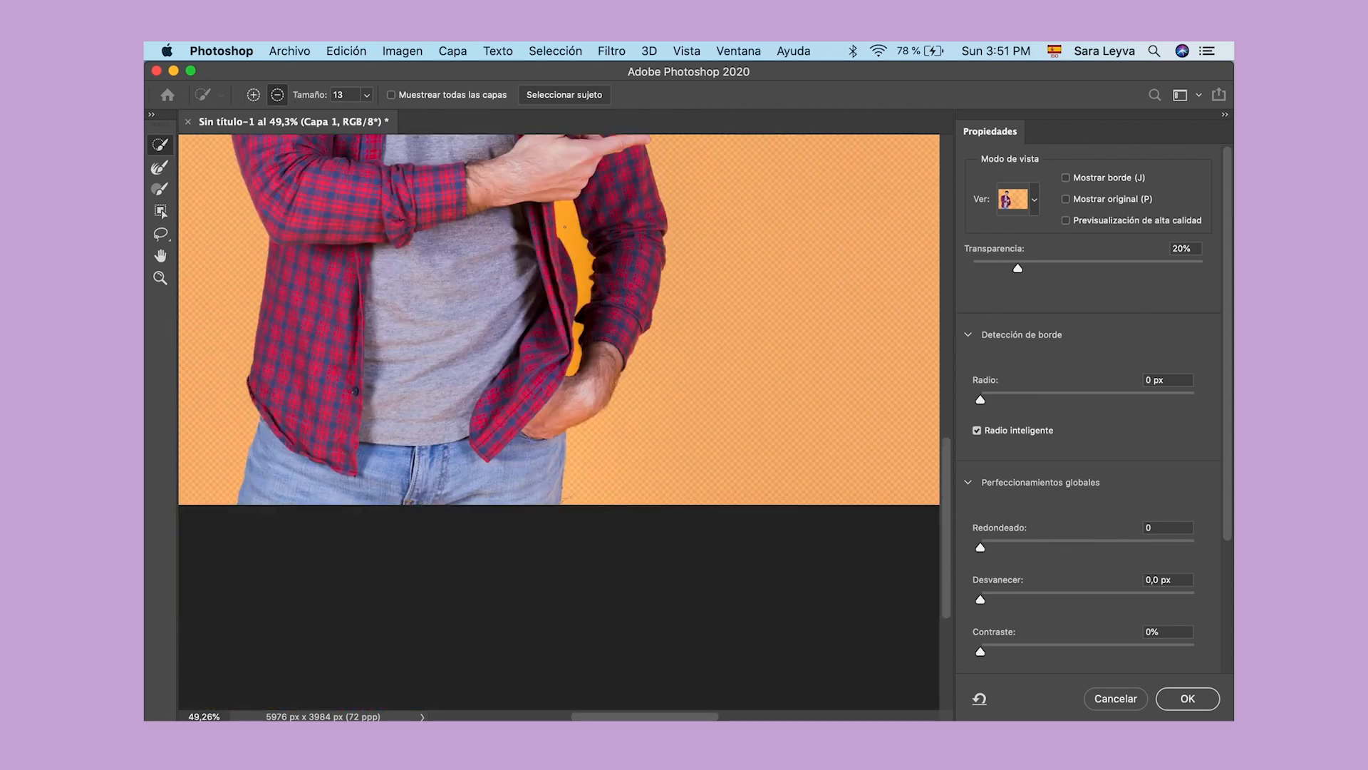
left_click_drag(577, 337, 574, 369)
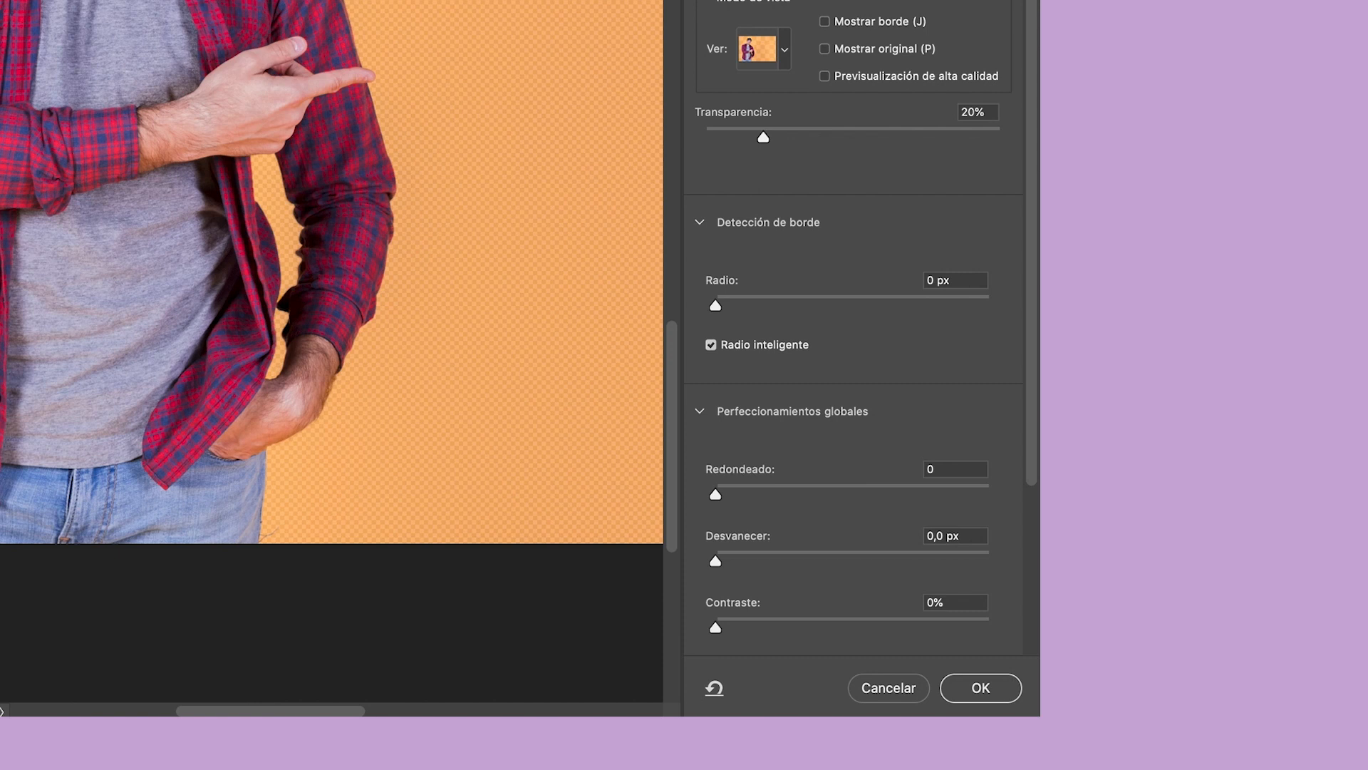
Step: Invert the selection back and forth to compare the masked man with the masked background, ending with the man selected
scroll(727, 446, "down", 5)
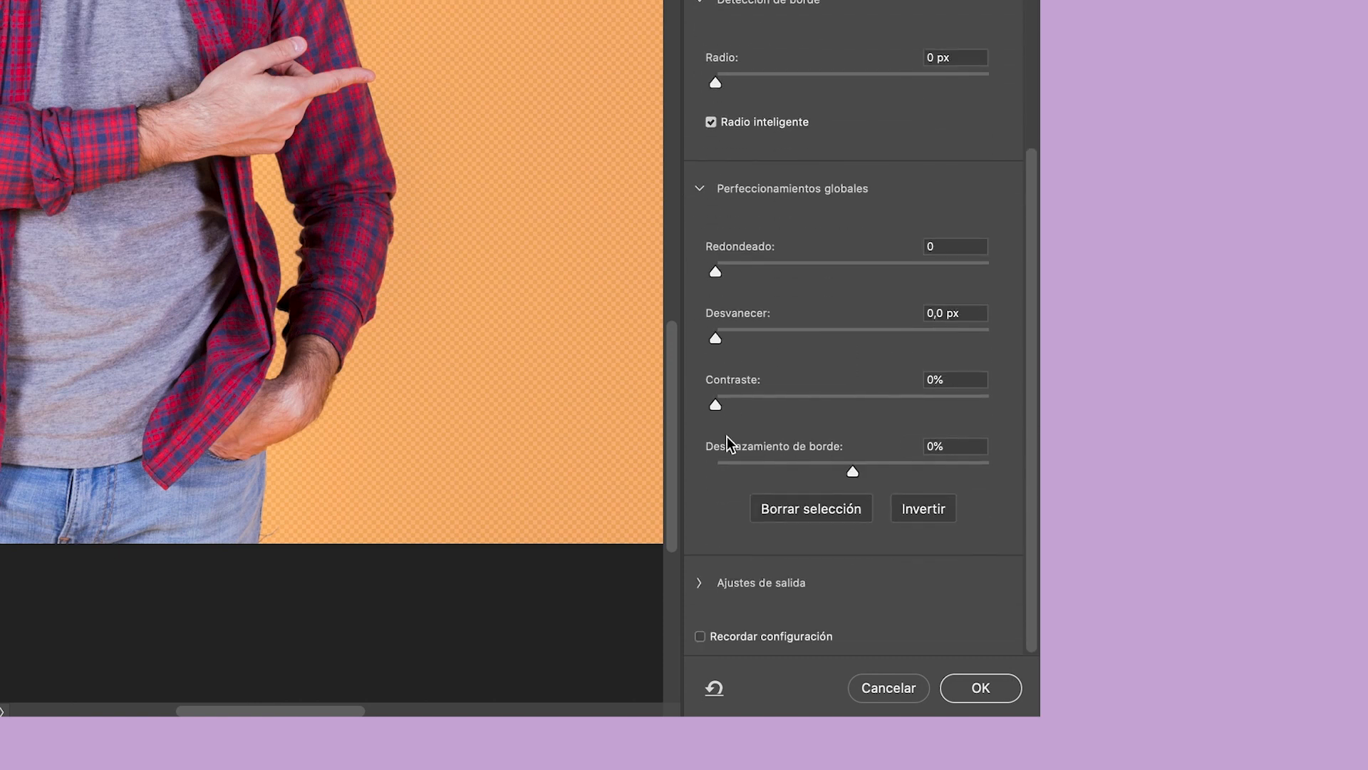
scroll(773, 583, "up", 1)
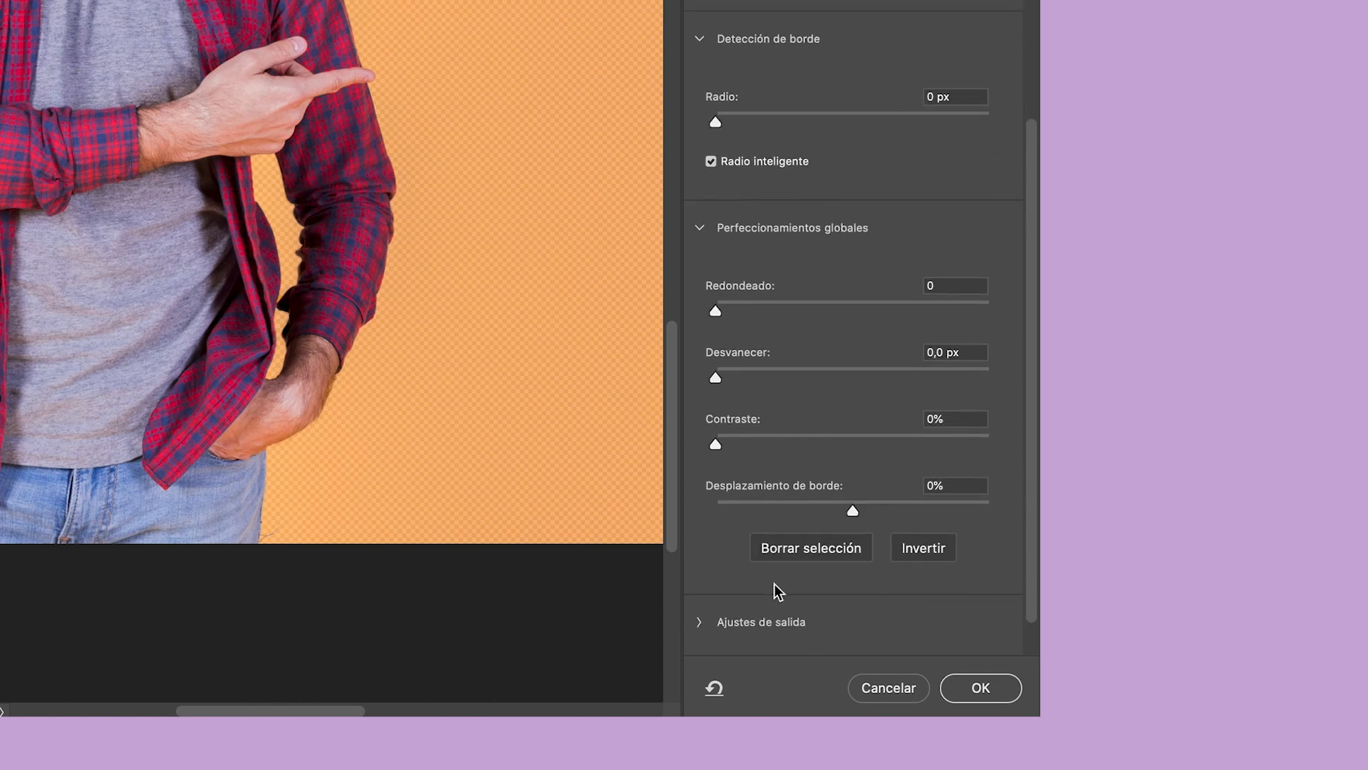
left_click(920, 549)
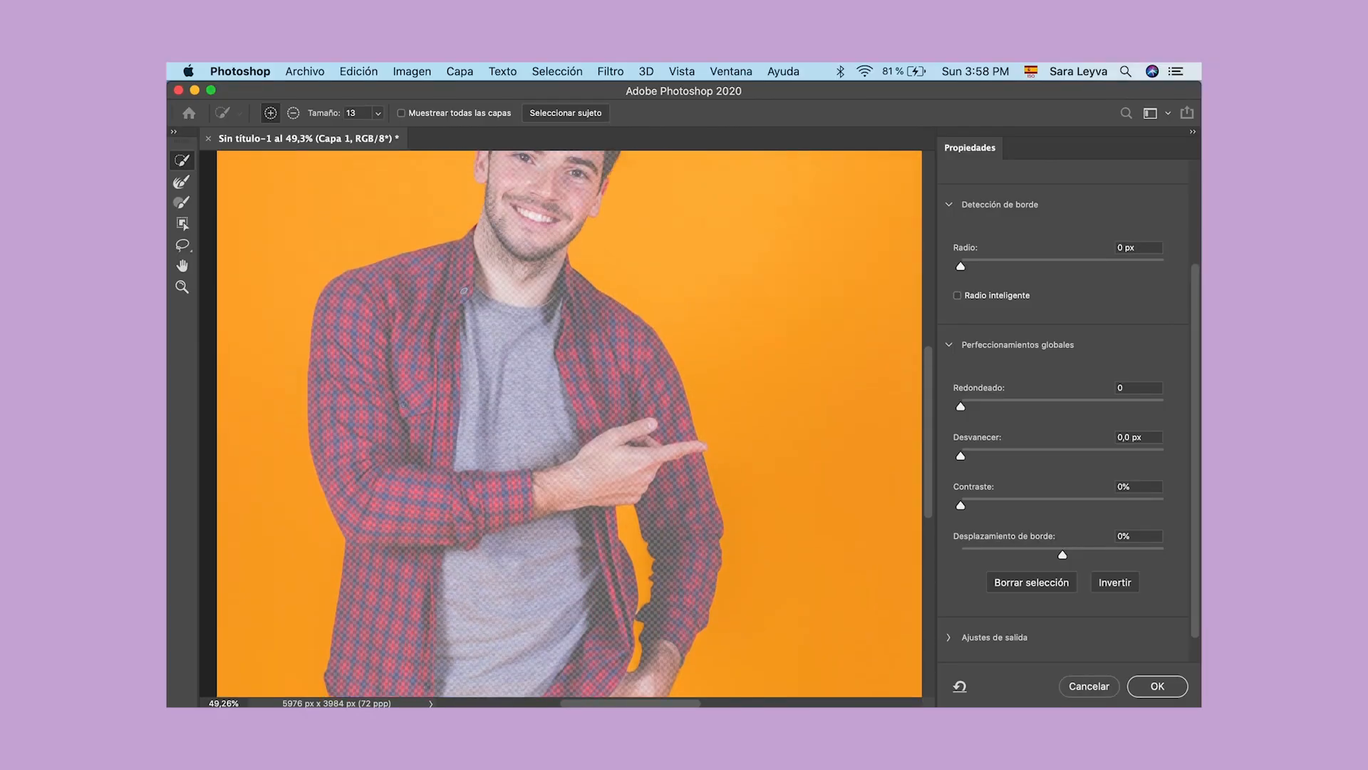
scroll(570, 427, "up", 5)
scroll(564, 424, "down", 3)
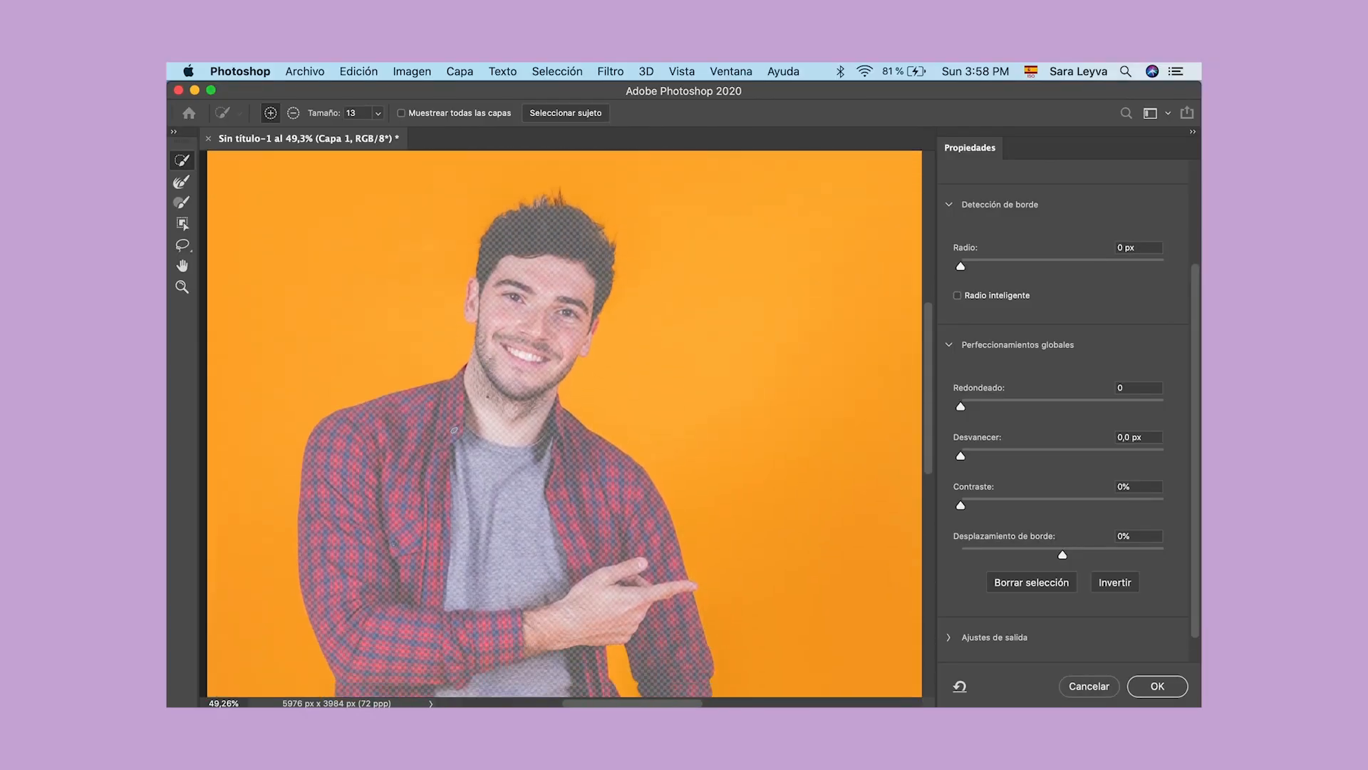
scroll(454, 359, "down", 5)
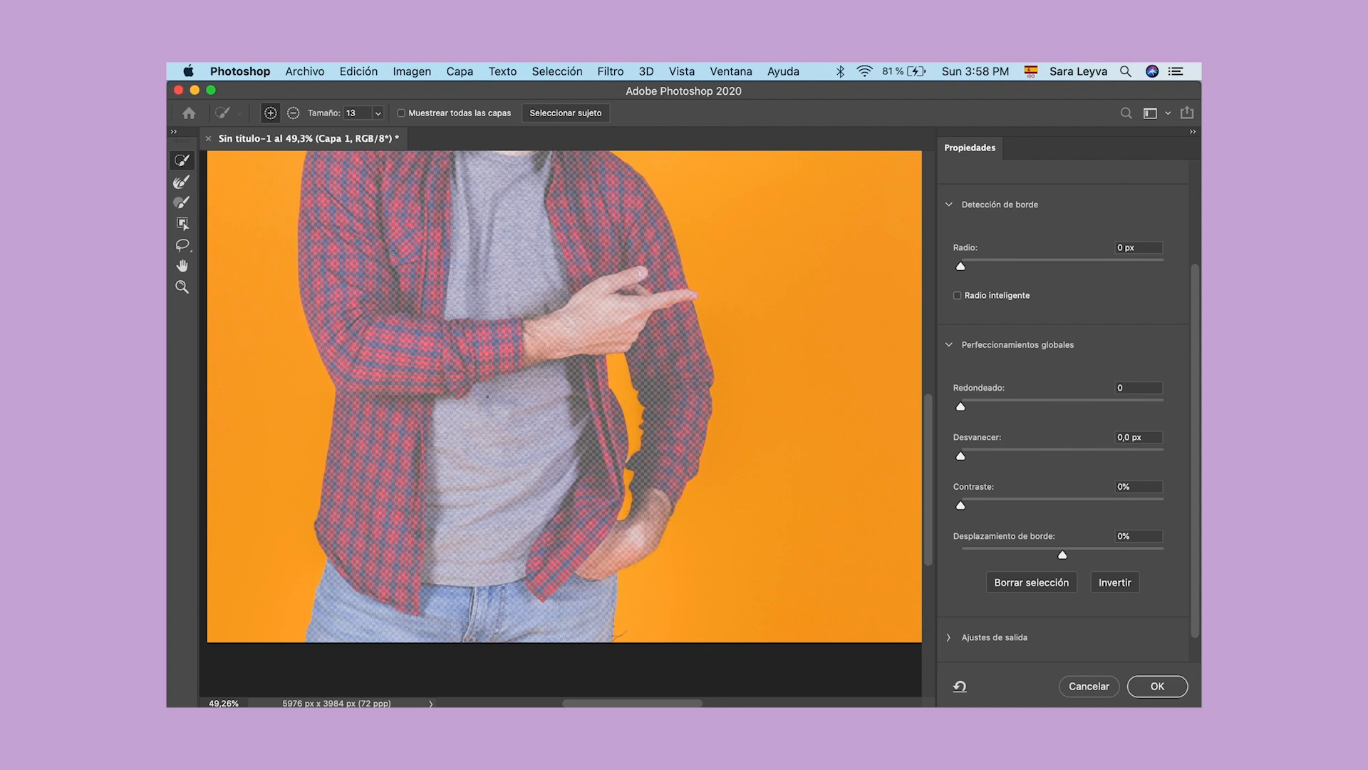
scroll(564, 423, "up", 6)
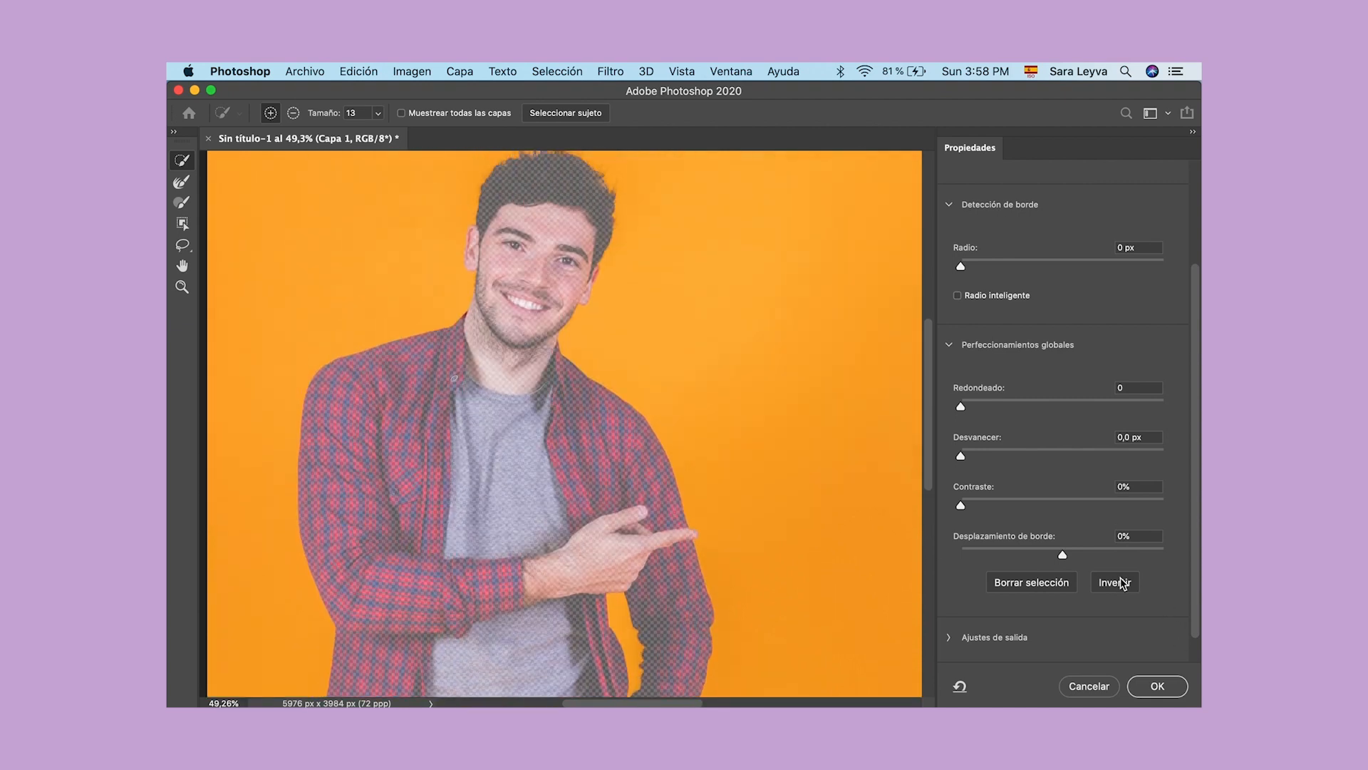
left_click(1122, 588)
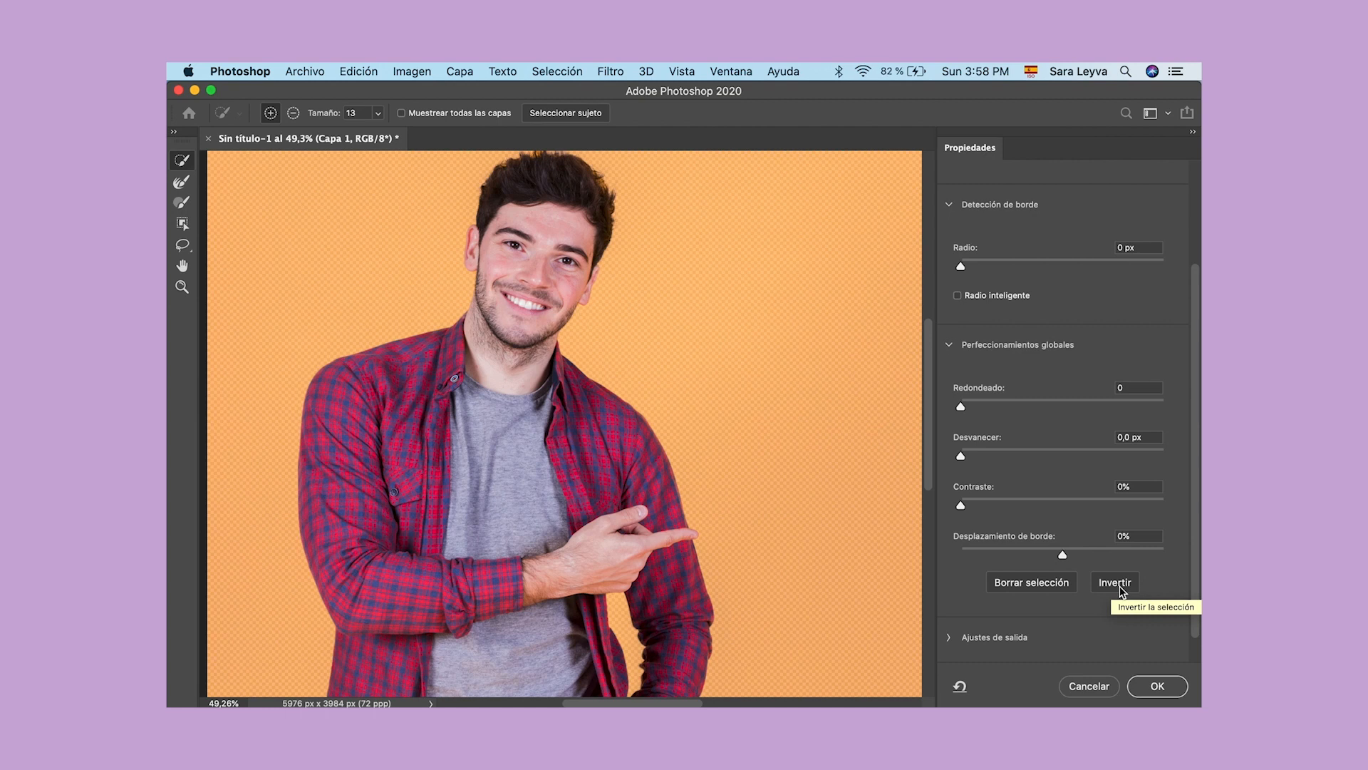
left_click(1122, 588)
left_click(1121, 589)
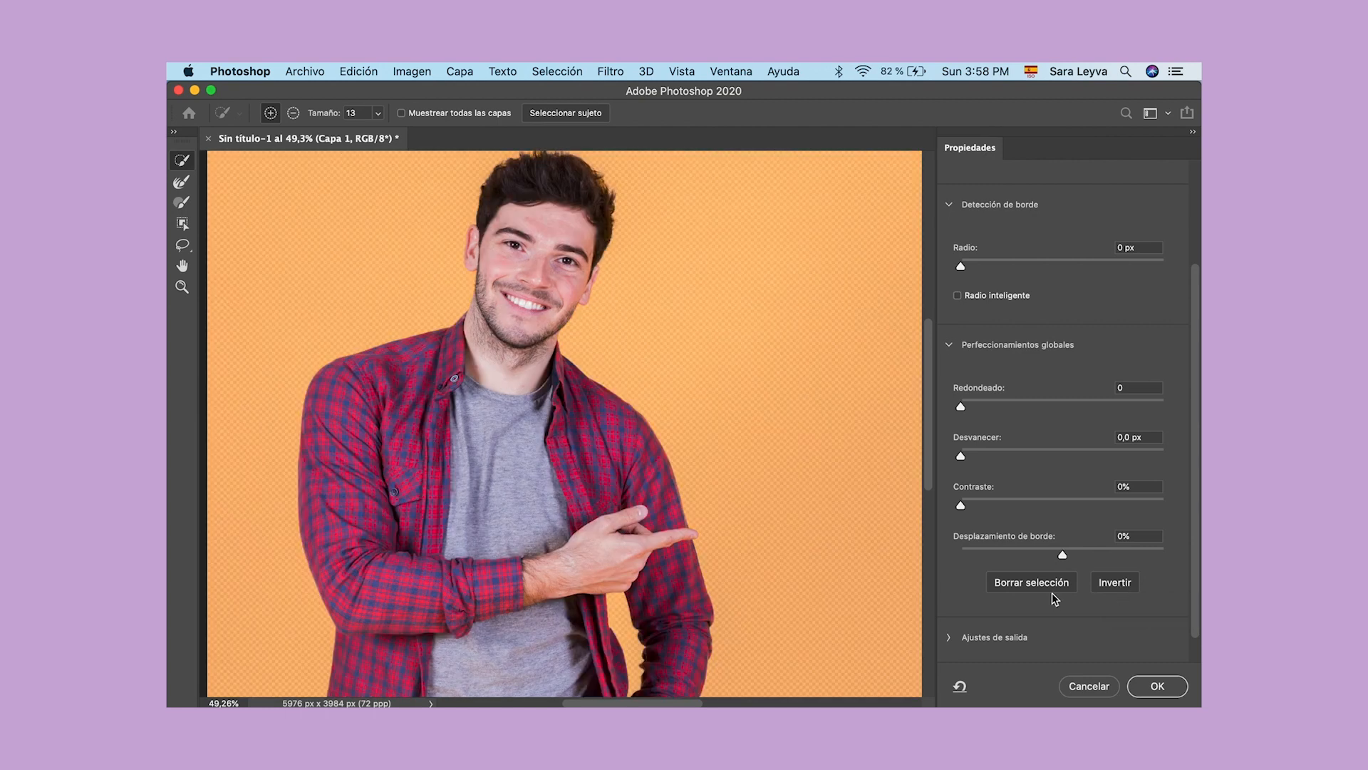
scroll(1158, 335, "down", 2)
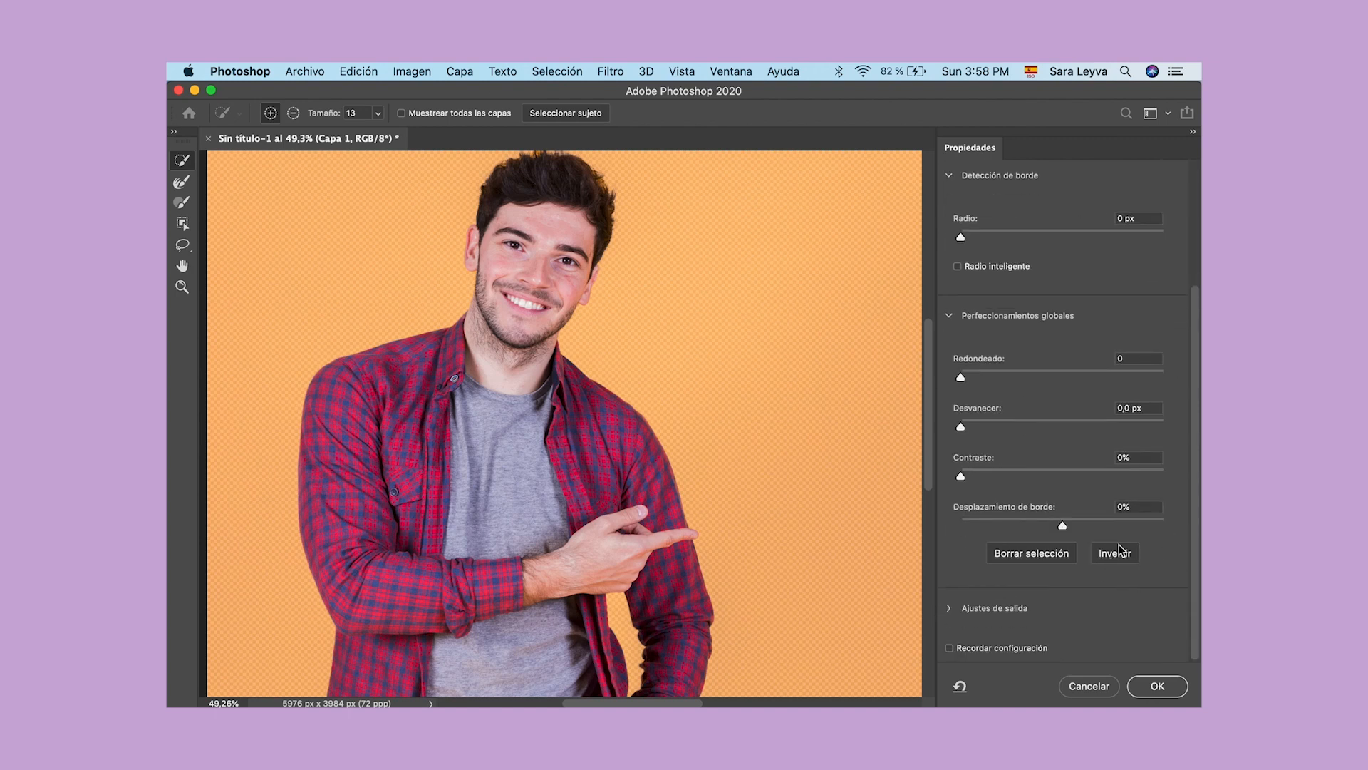
left_click(1120, 559)
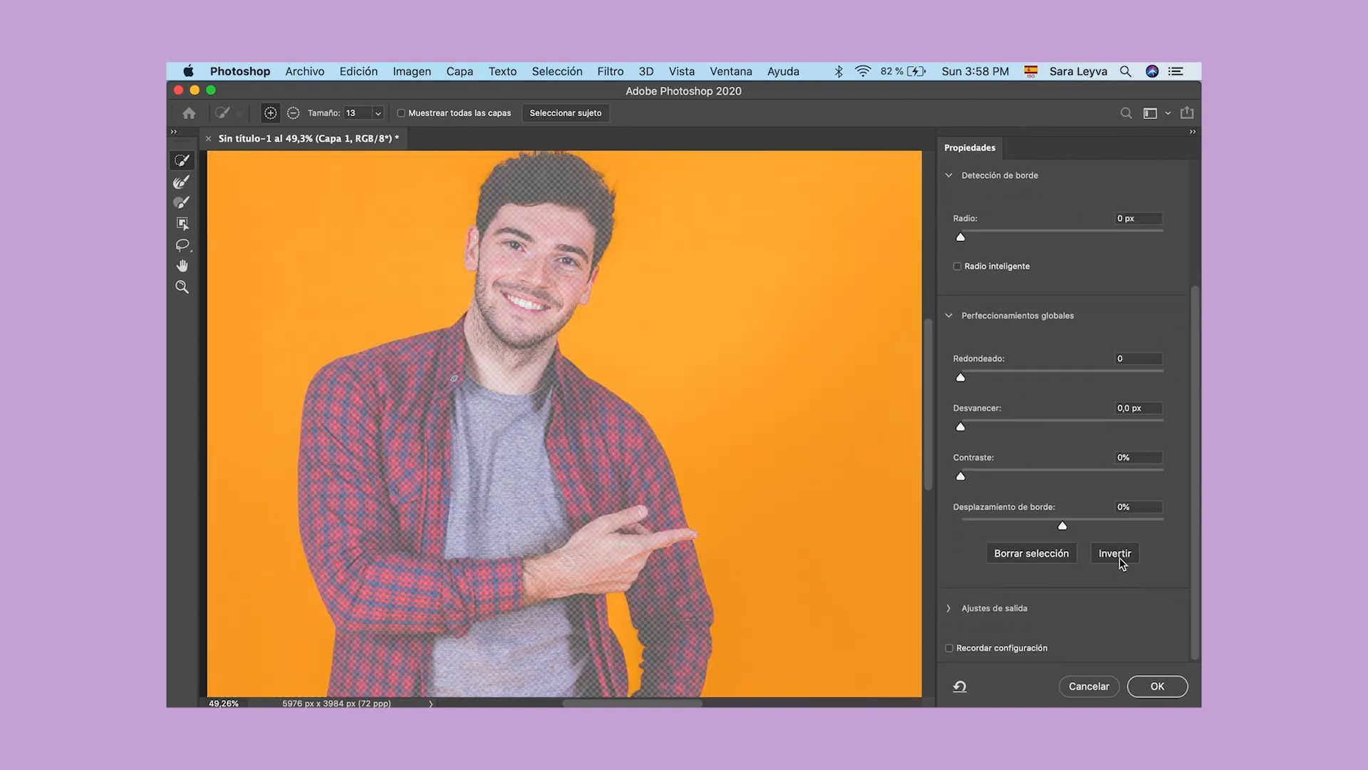
left_click(1120, 558)
Step: Enable Radio inteligente and set the Refine Edge brush to 163 px with about 16% hardness
scroll(1086, 378, "up", 5)
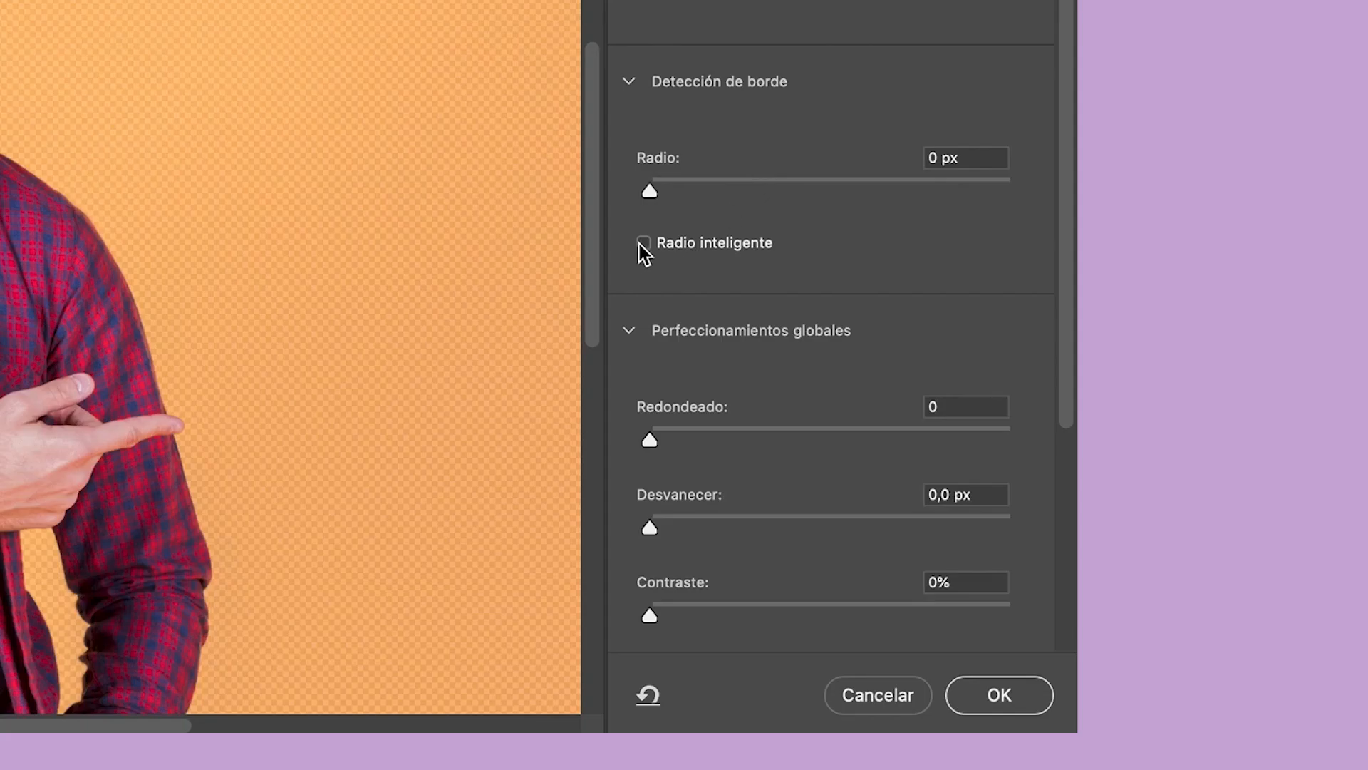
left_click(643, 243)
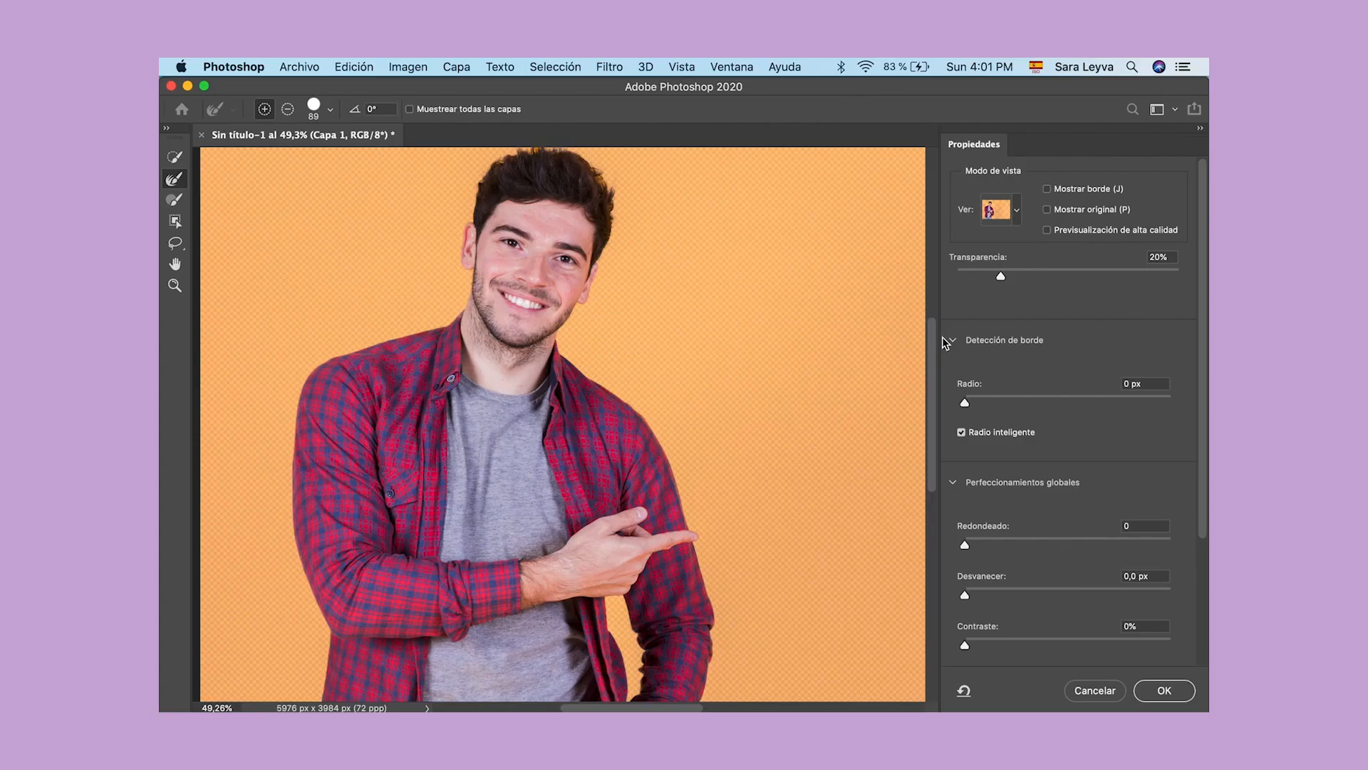
left_click(330, 111)
left_click_drag(308, 156, 260, 154)
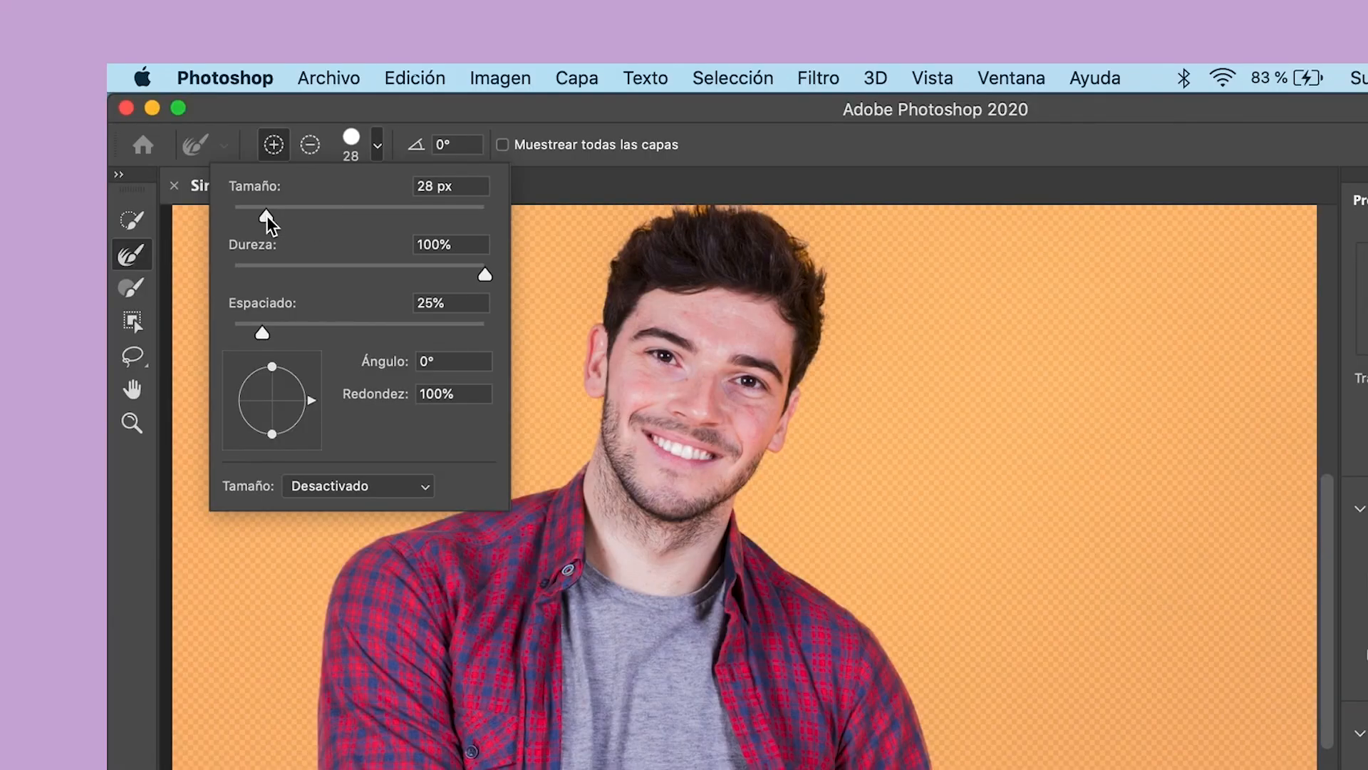
left_click_drag(266, 215, 275, 212)
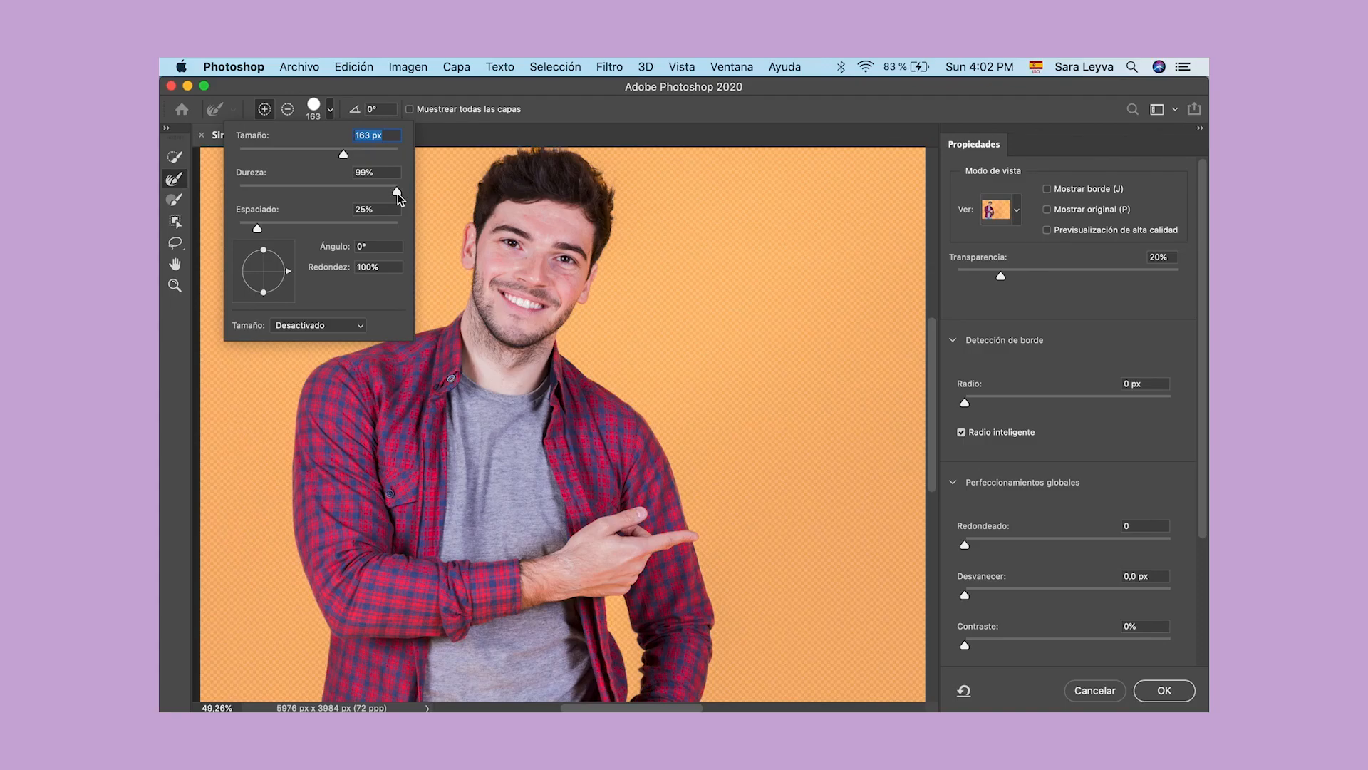
left_click_drag(397, 193, 265, 203)
left_click_drag(258, 201, 256, 200)
left_click(184, 349)
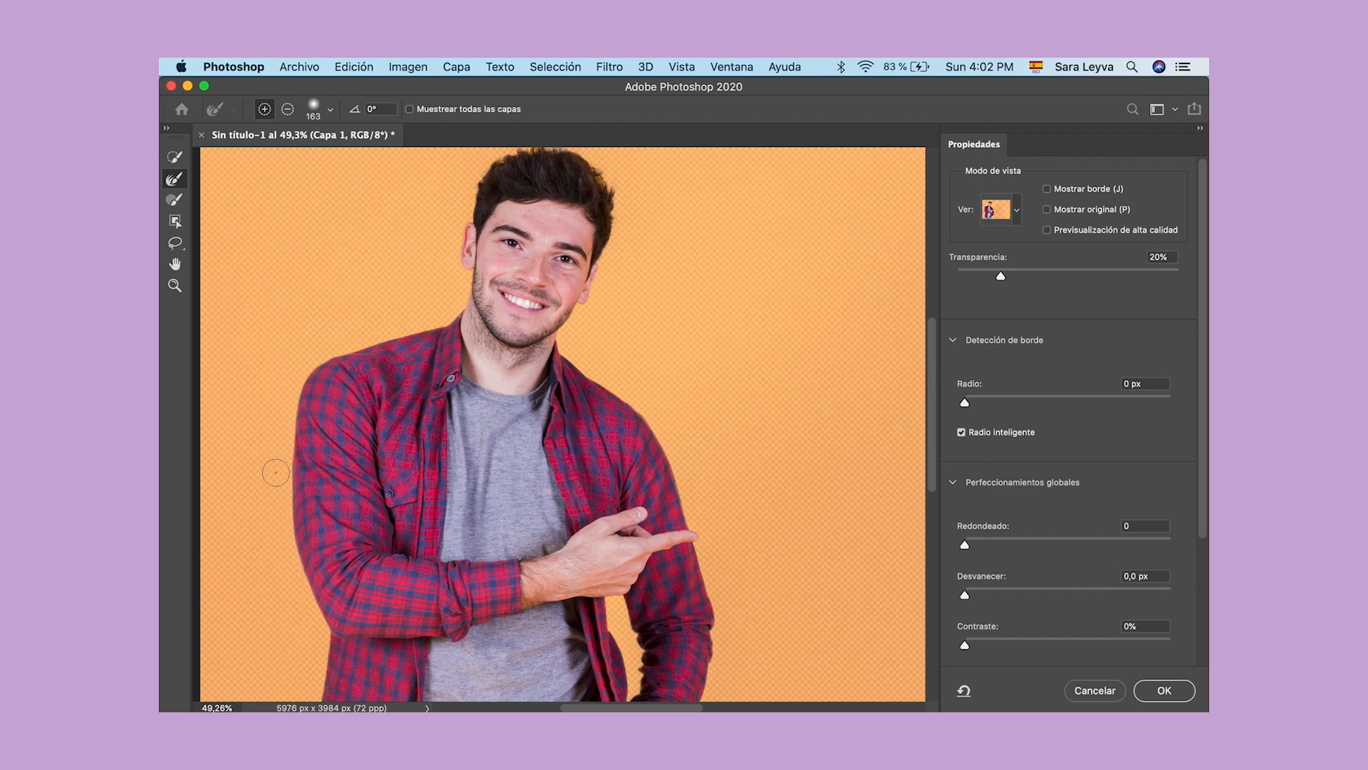
Step: Refine the man's outline along the shoulder, hair and arm with the Refine Edge brush, and apply the mask
left_click(349, 343)
left_click(448, 259)
left_click(611, 272)
left_click_drag(689, 486, 690, 509)
left_click_drag(701, 526, 721, 639)
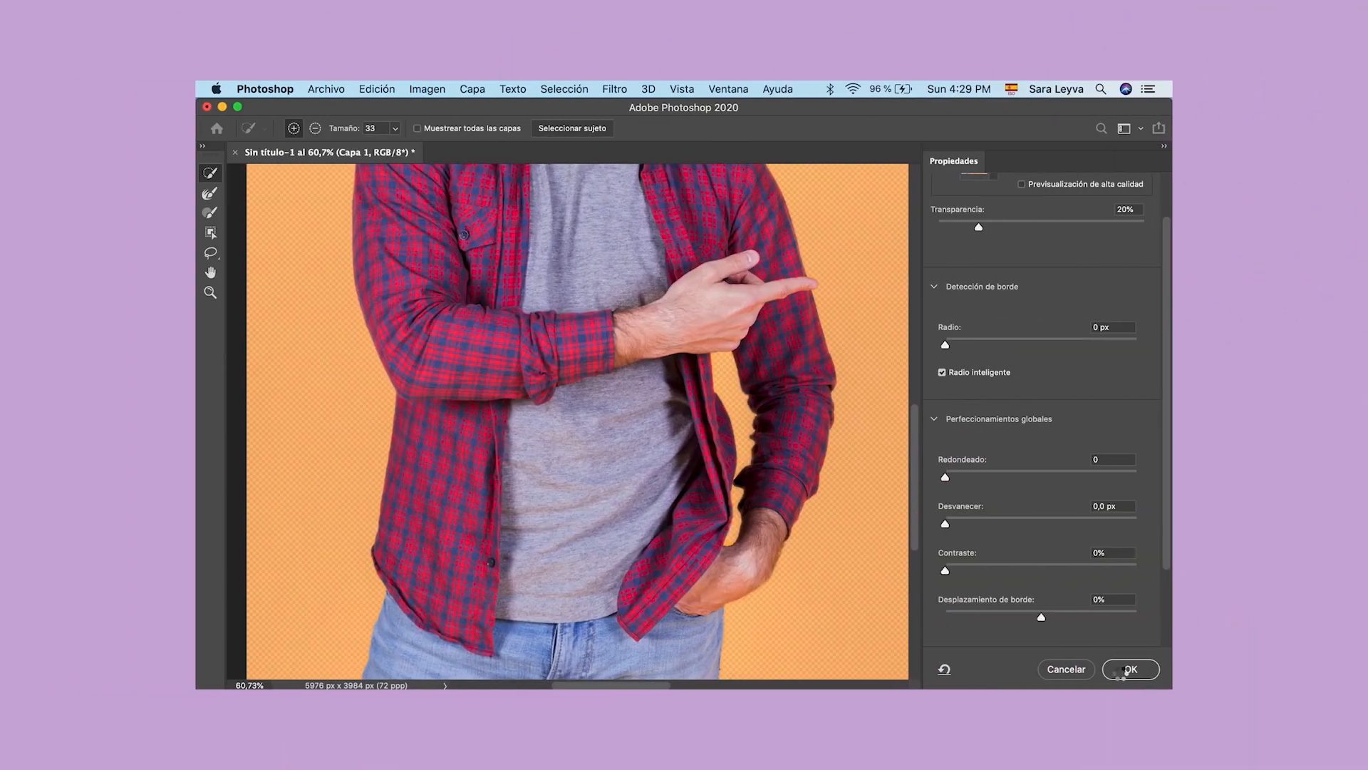
left_click(1129, 670)
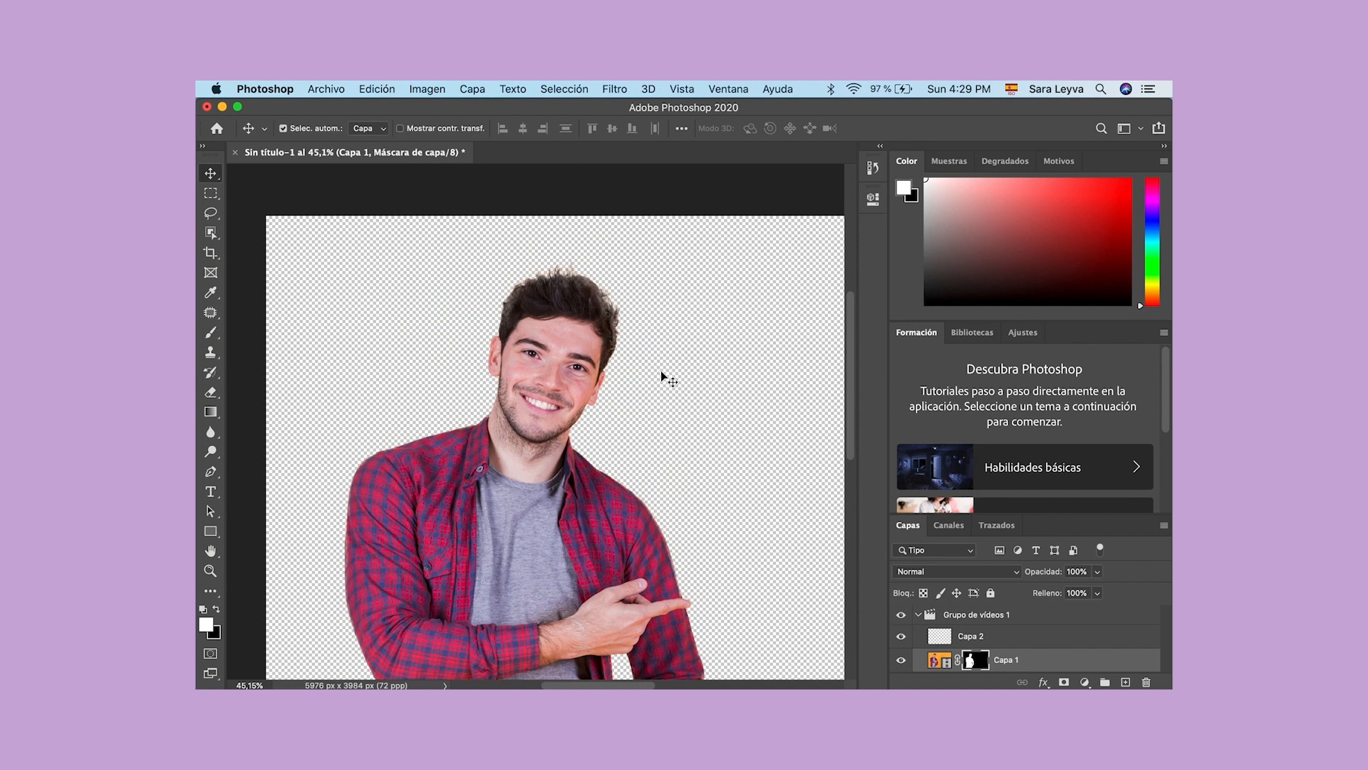
Step: Target the image thumbnail of Capa 1 instead of its mask, and select the Capa 2 layer
scroll(661, 371, "down", 2)
scroll(660, 371, "down", 2)
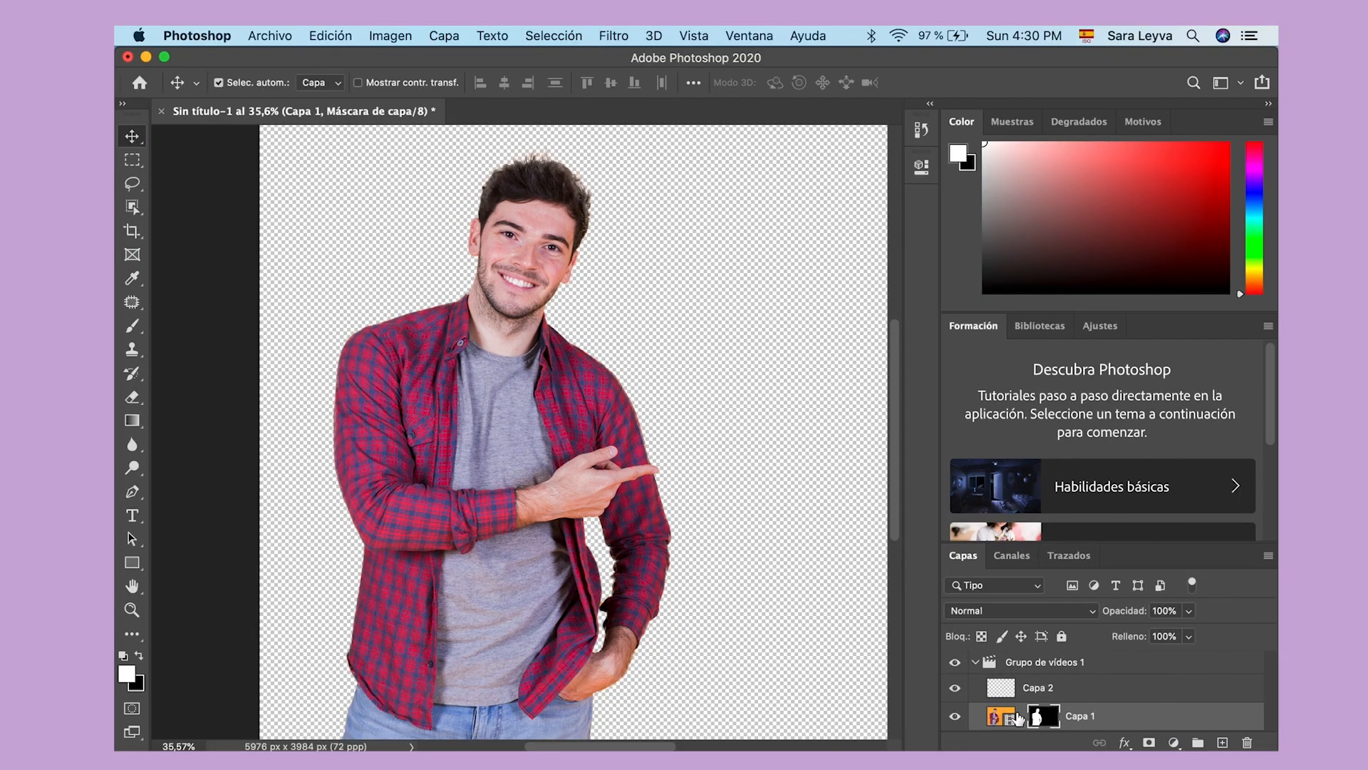
mouse_move(1015, 723)
left_mouse_down()
mouse_move(1013, 664)
mouse_move(1018, 728)
left_mouse_up()
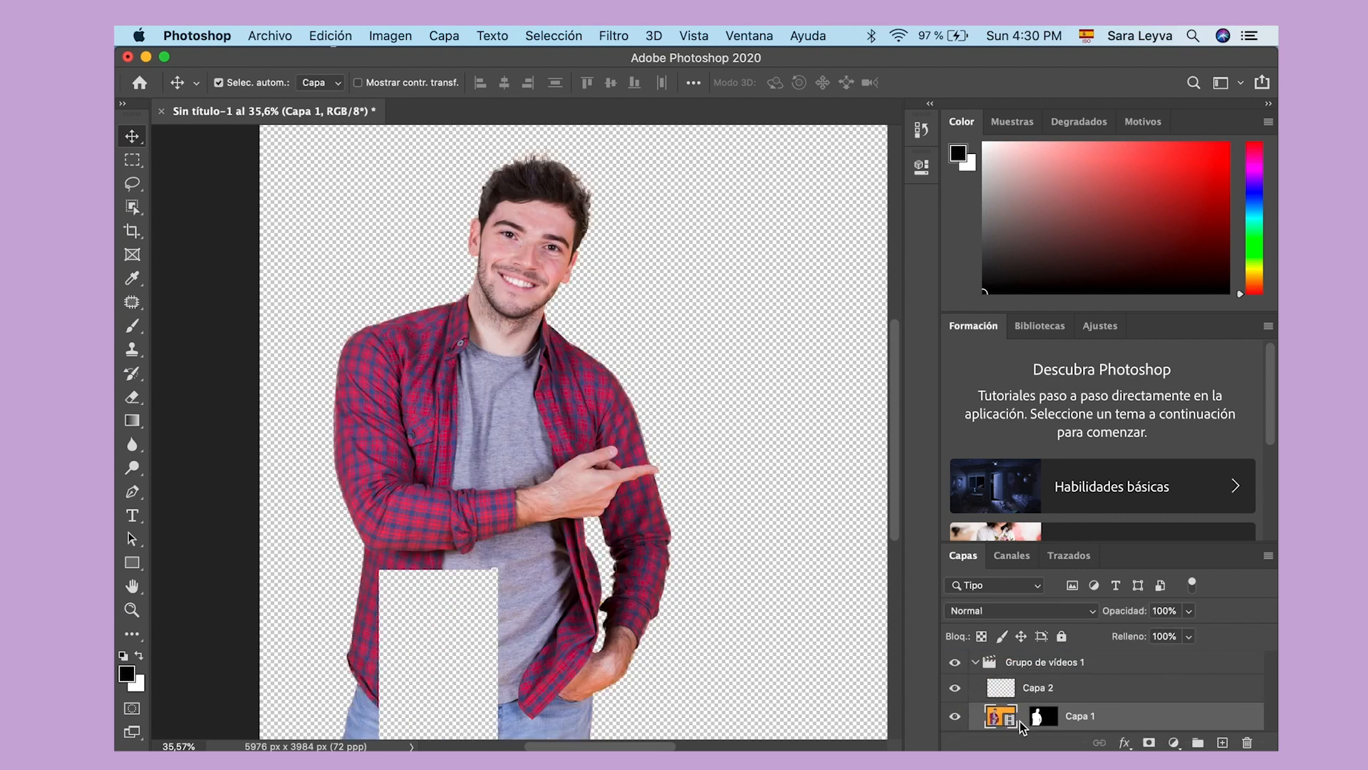
left_click(1009, 688)
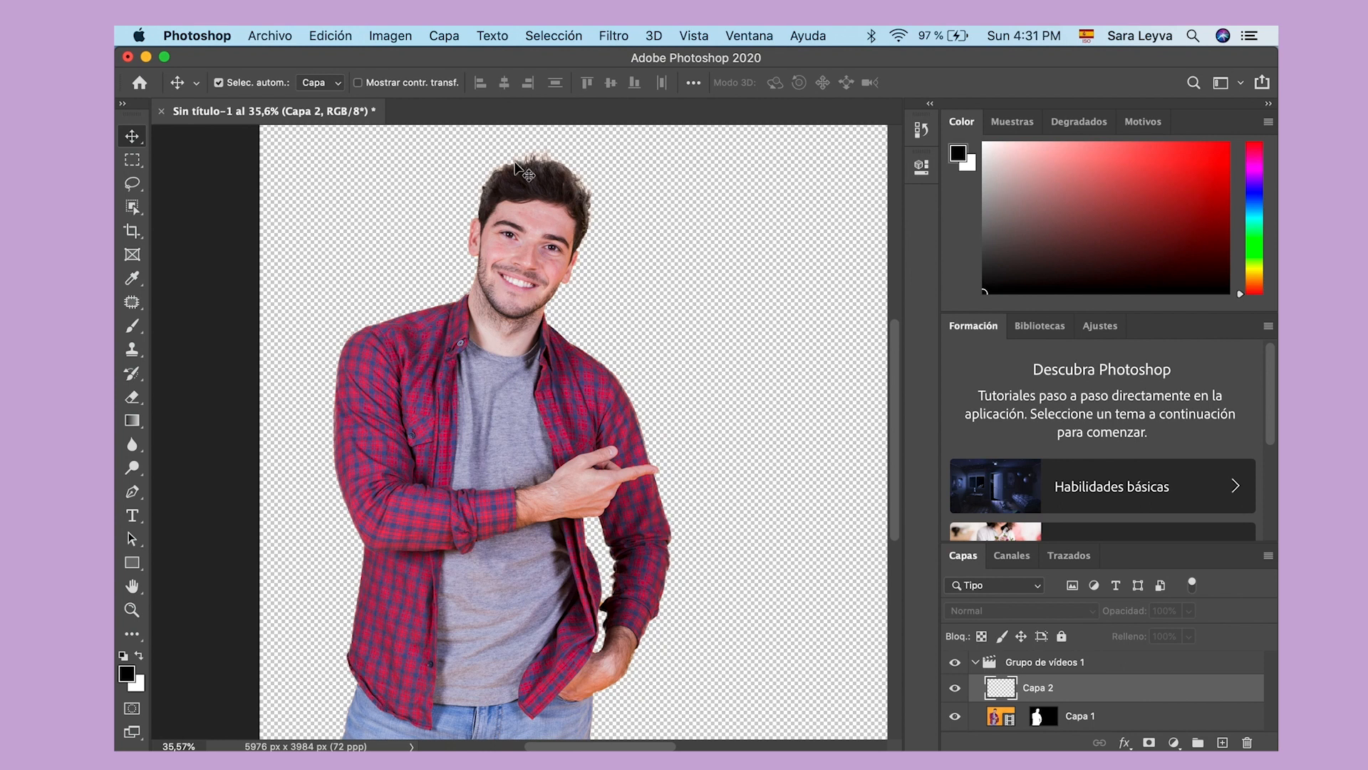
Step: Draw a freehand Lasso selection along the man's neck and shirt collar, discard it, and return to the Move tool with no layer selected
left_click(131, 184)
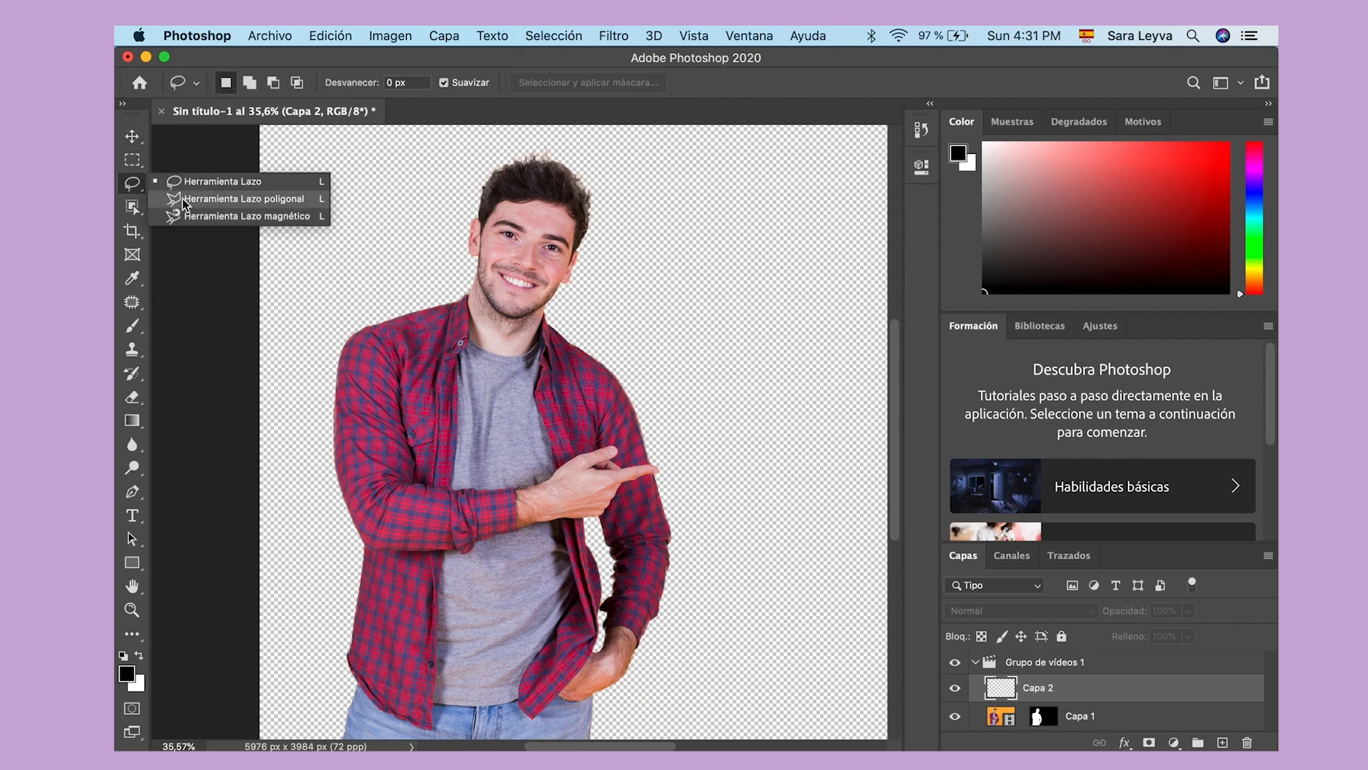
left_click(189, 185)
mouse_move(482, 255)
left_mouse_down()
mouse_move(452, 347)
mouse_move(486, 388)
left_mouse_up()
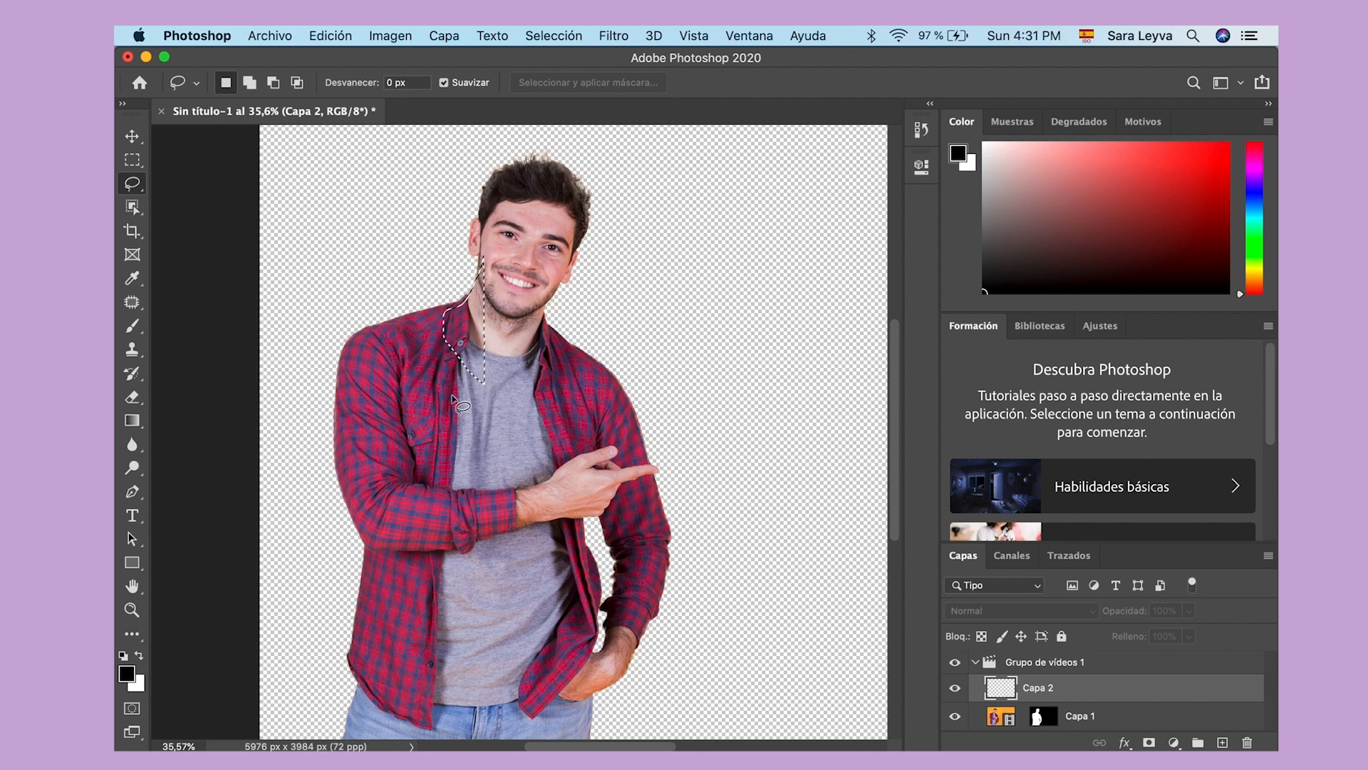
key("super+d")
key("v")
left_click(782, 313)
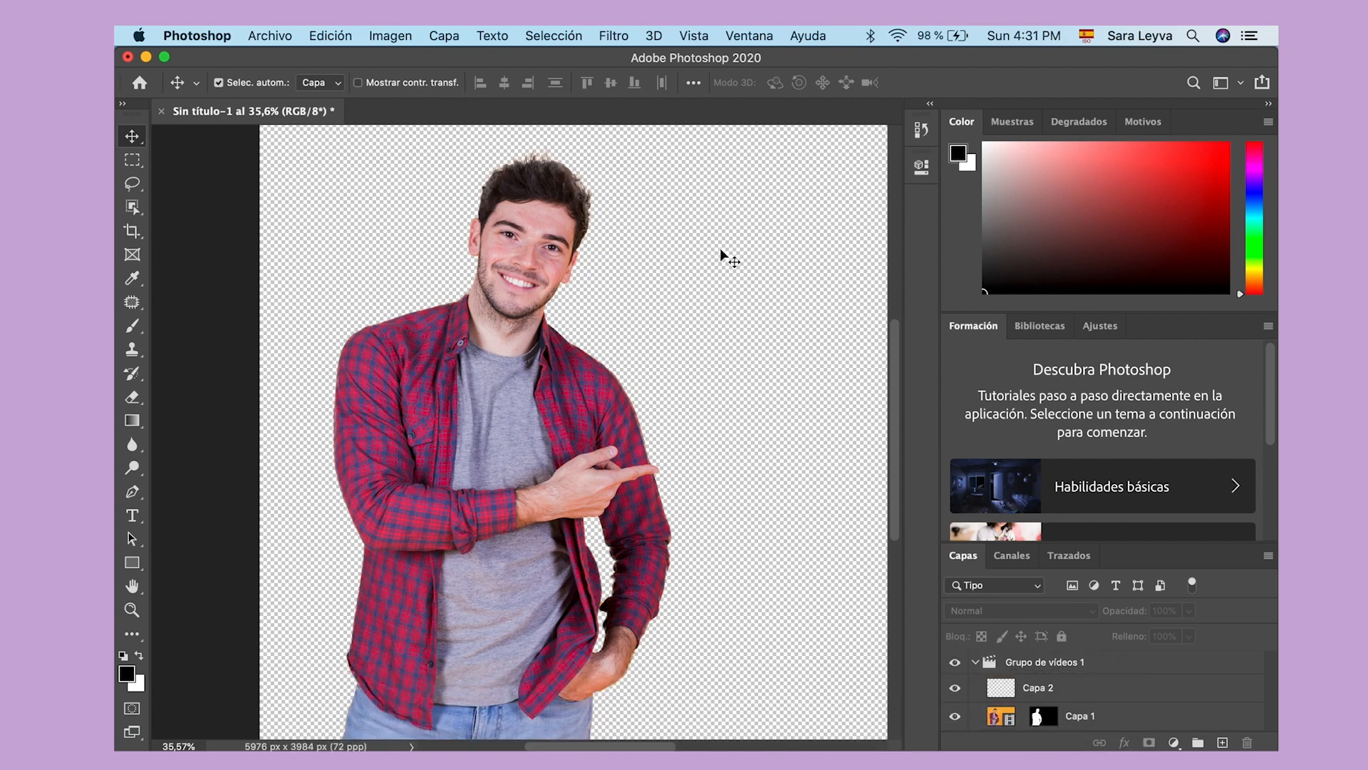
scroll(720, 248, "right", 3)
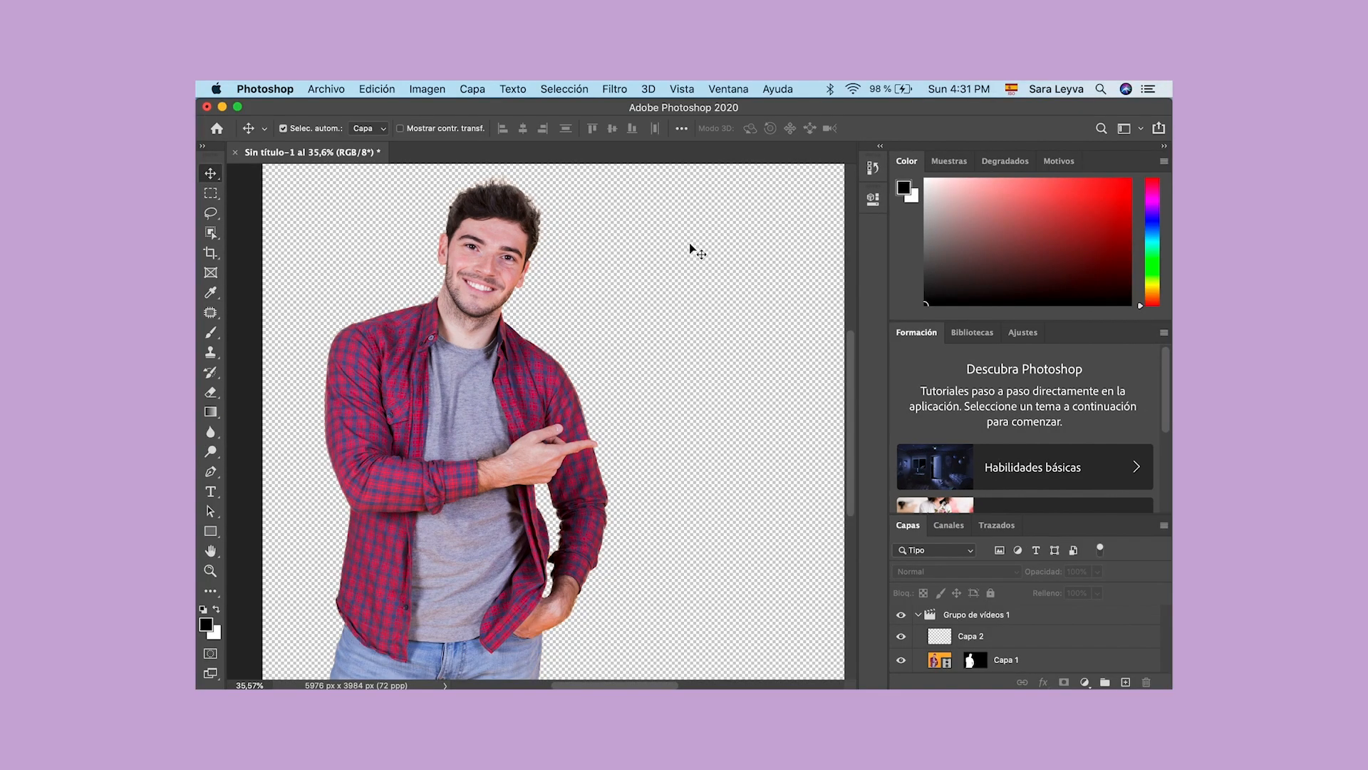
key("super+0")
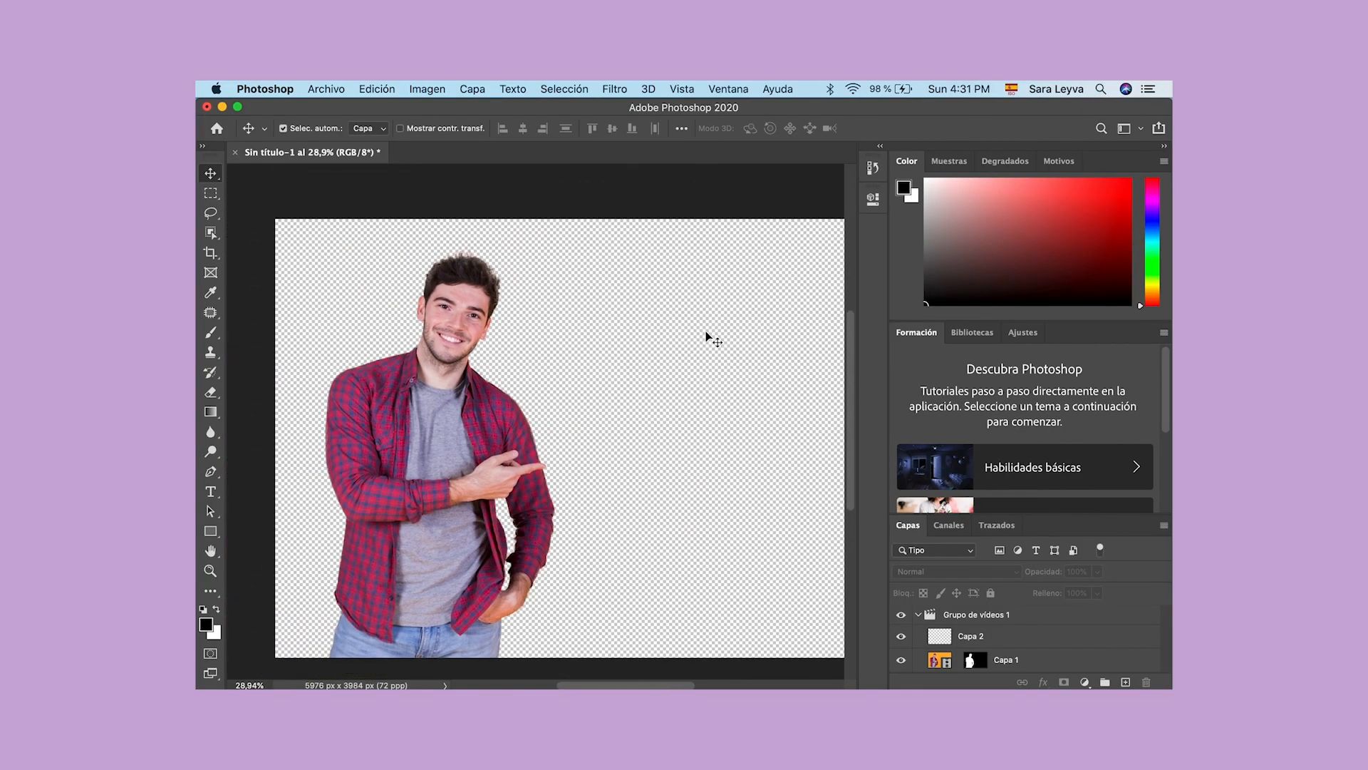
scroll(706, 337, "down", 1)
scroll(679, 401, "left", 2)
scroll(679, 402, "right", 1)
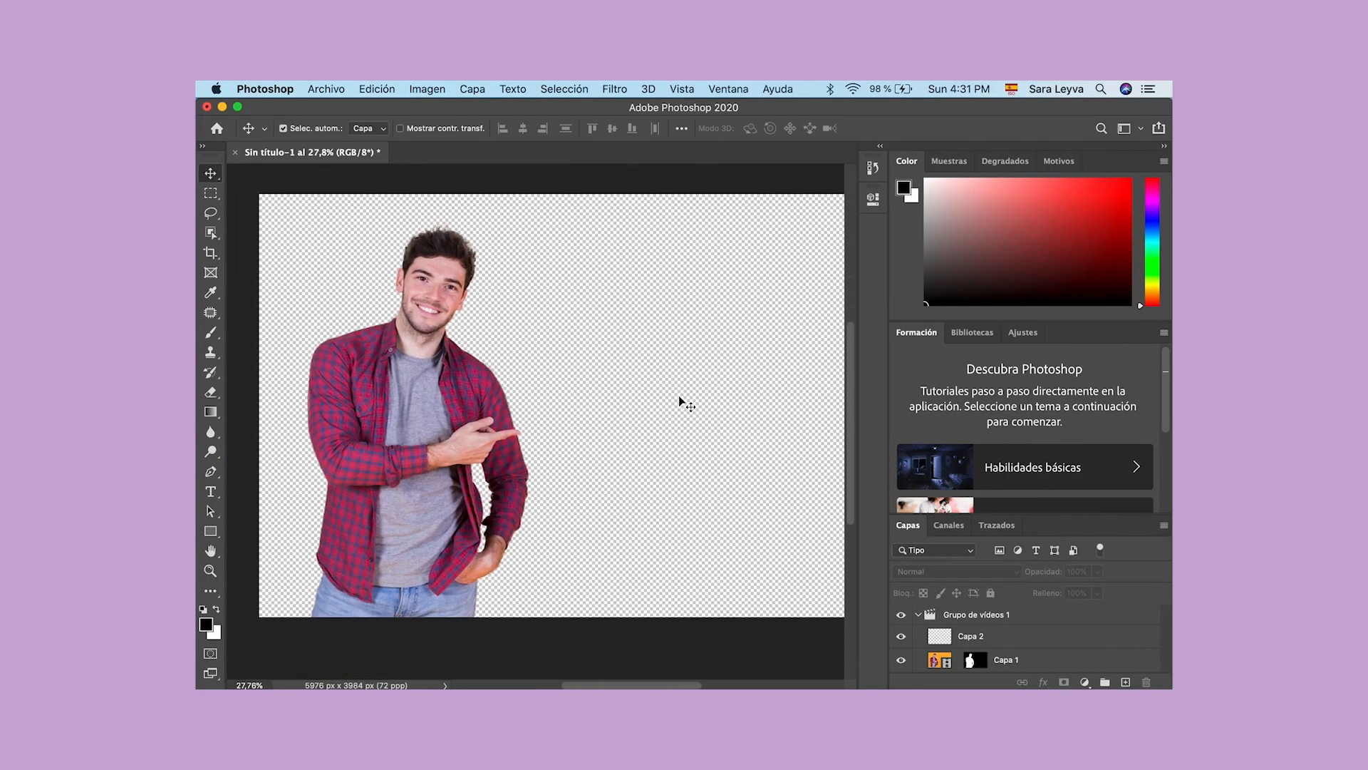
scroll(679, 401, "left", 2)
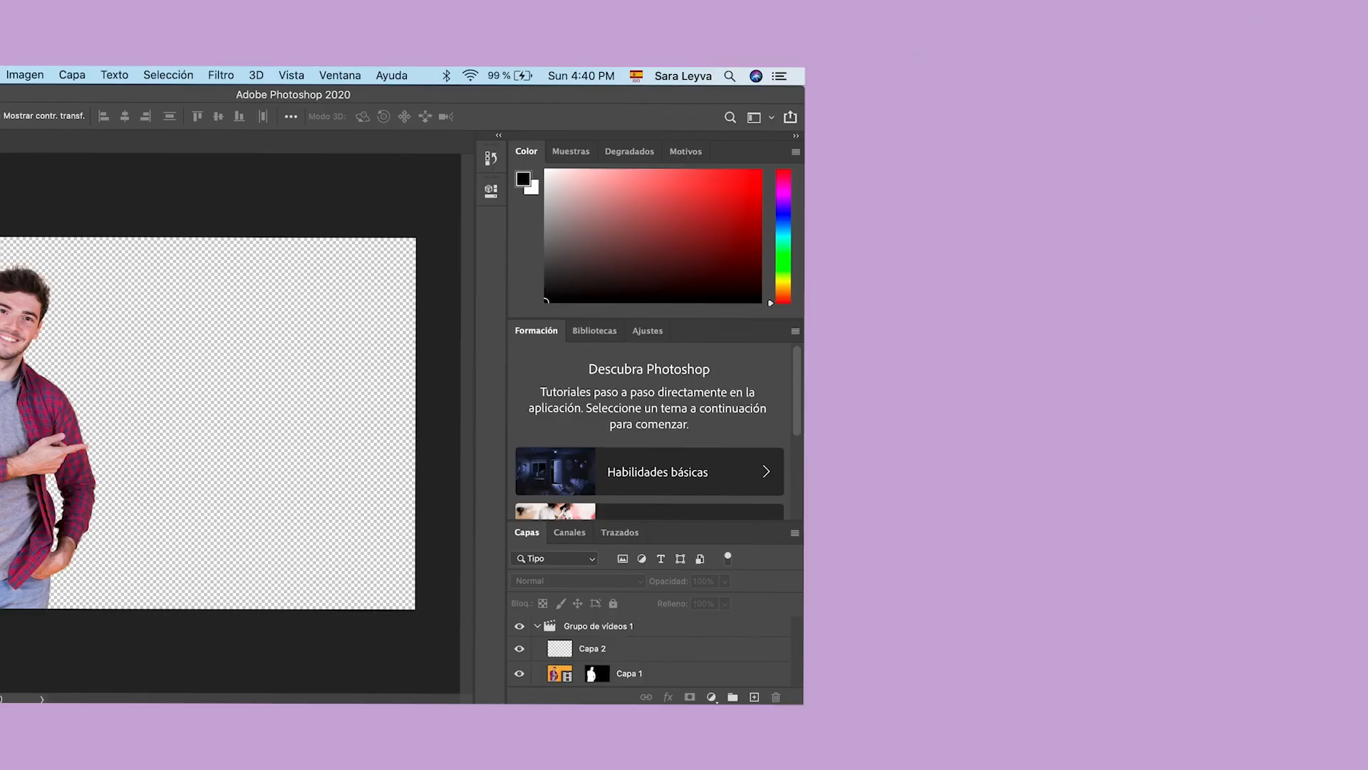
Step: Start saving the document under a new name on the computer, in the Desktop folder, with the file name handsome
left_click(307, 74)
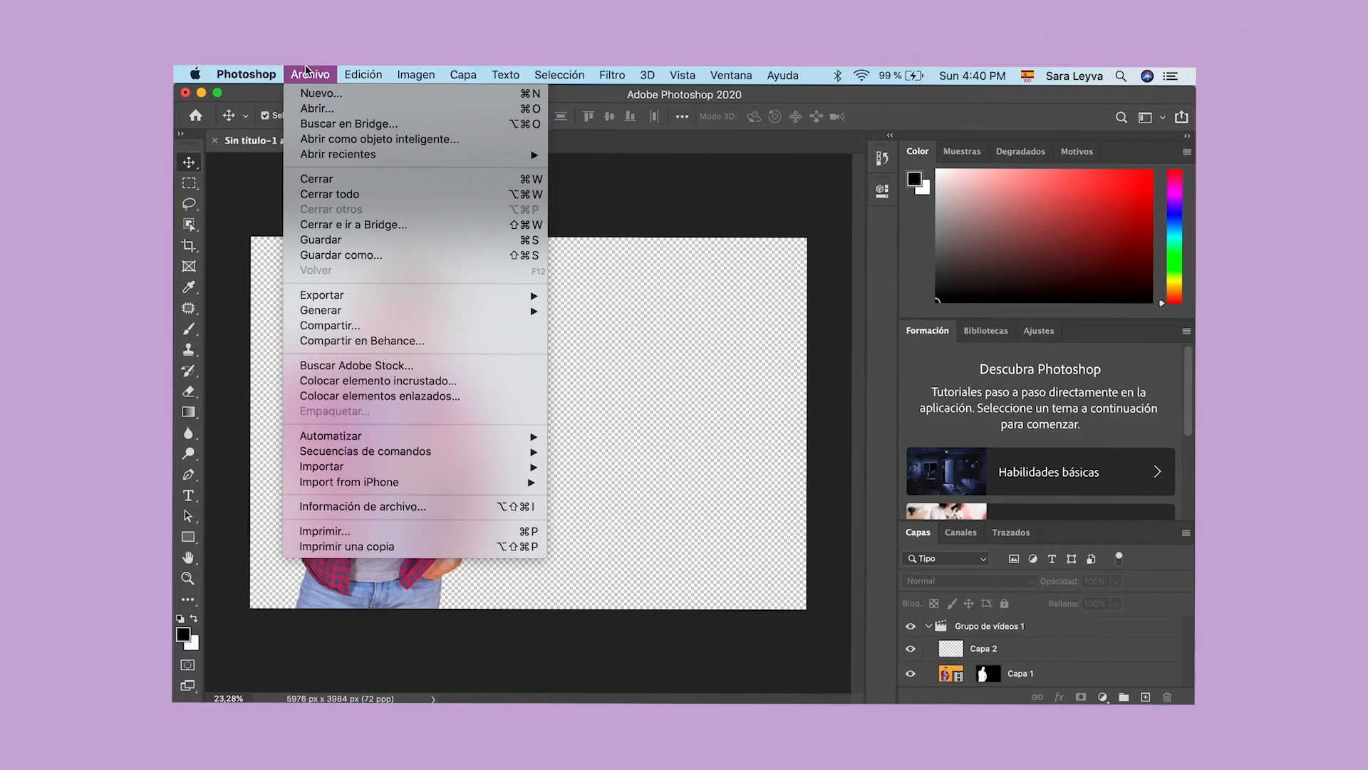
left_click(374, 258)
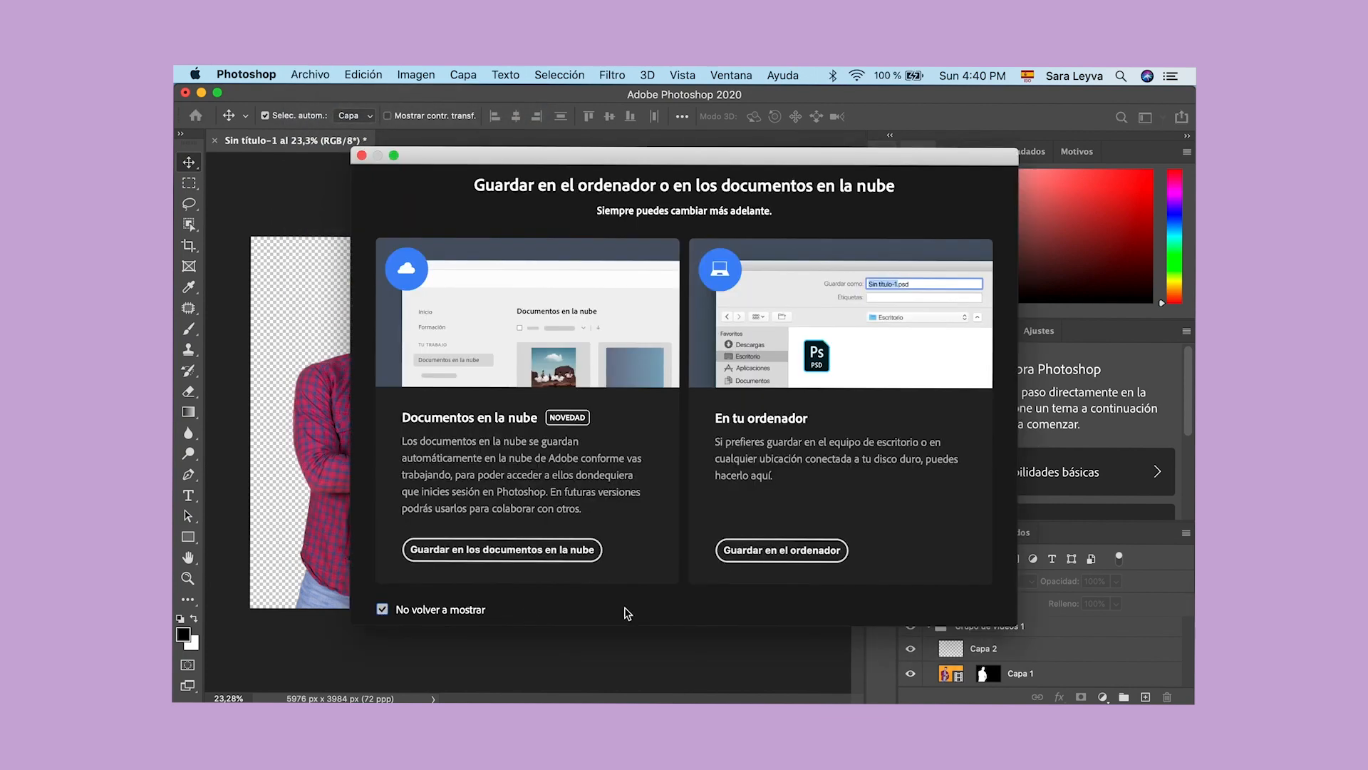
left_click(775, 556)
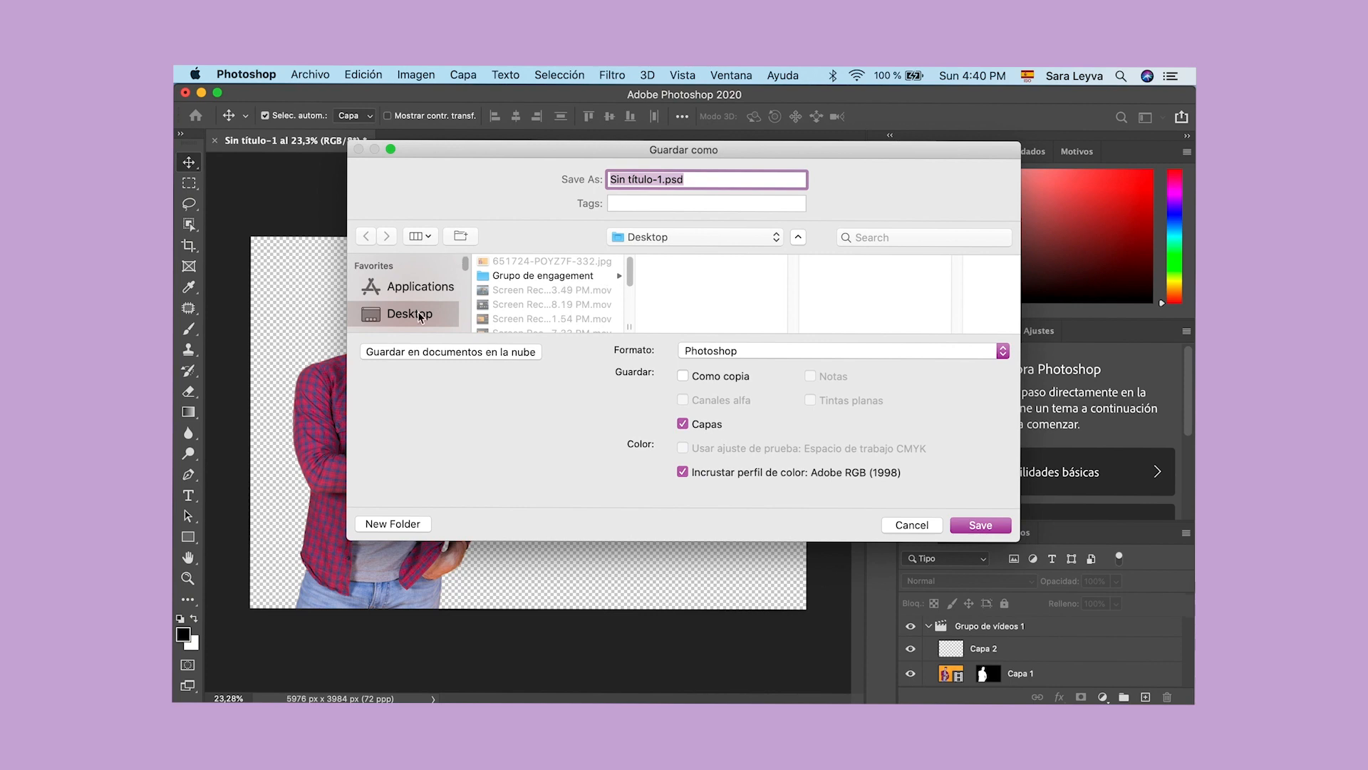
key("BackSpace")
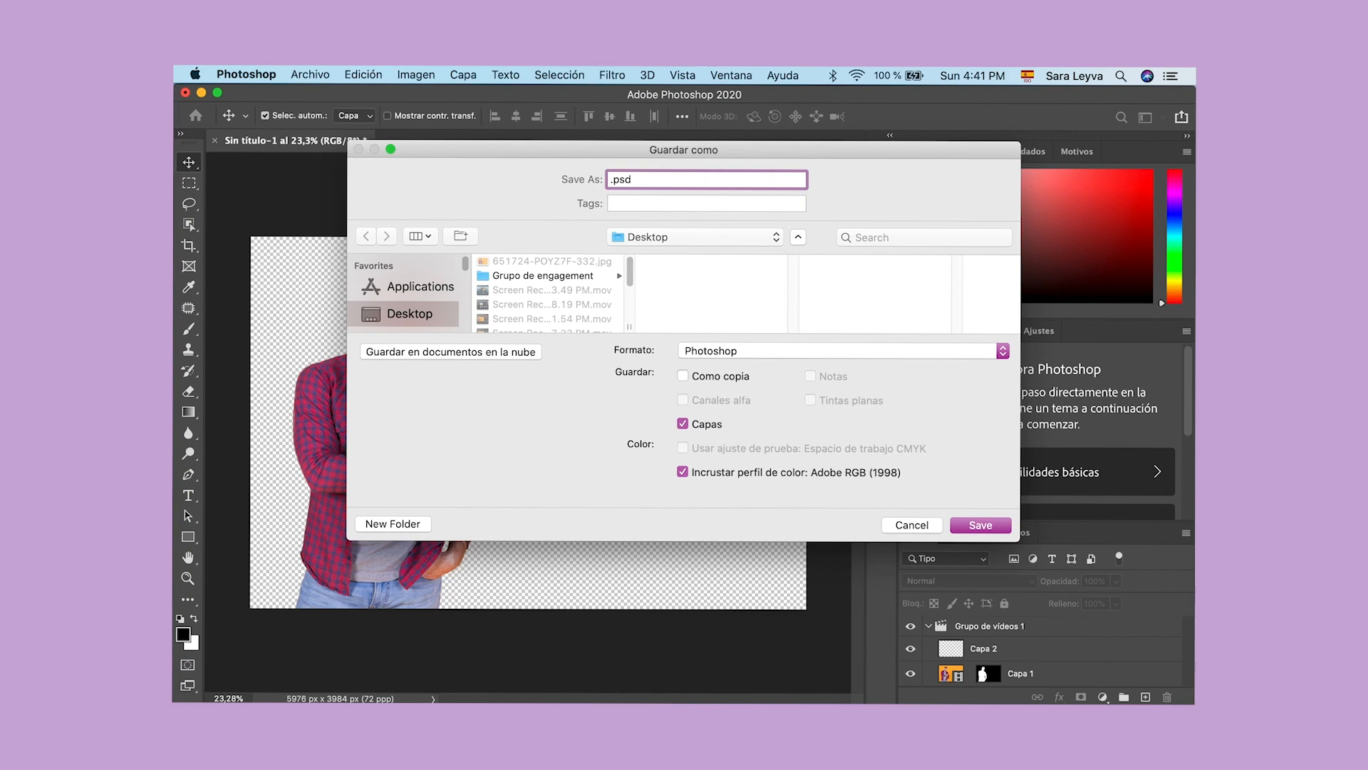
type("handsome")
Step: Set the file format to PNG and save the image with the large file size option
left_click(792, 353)
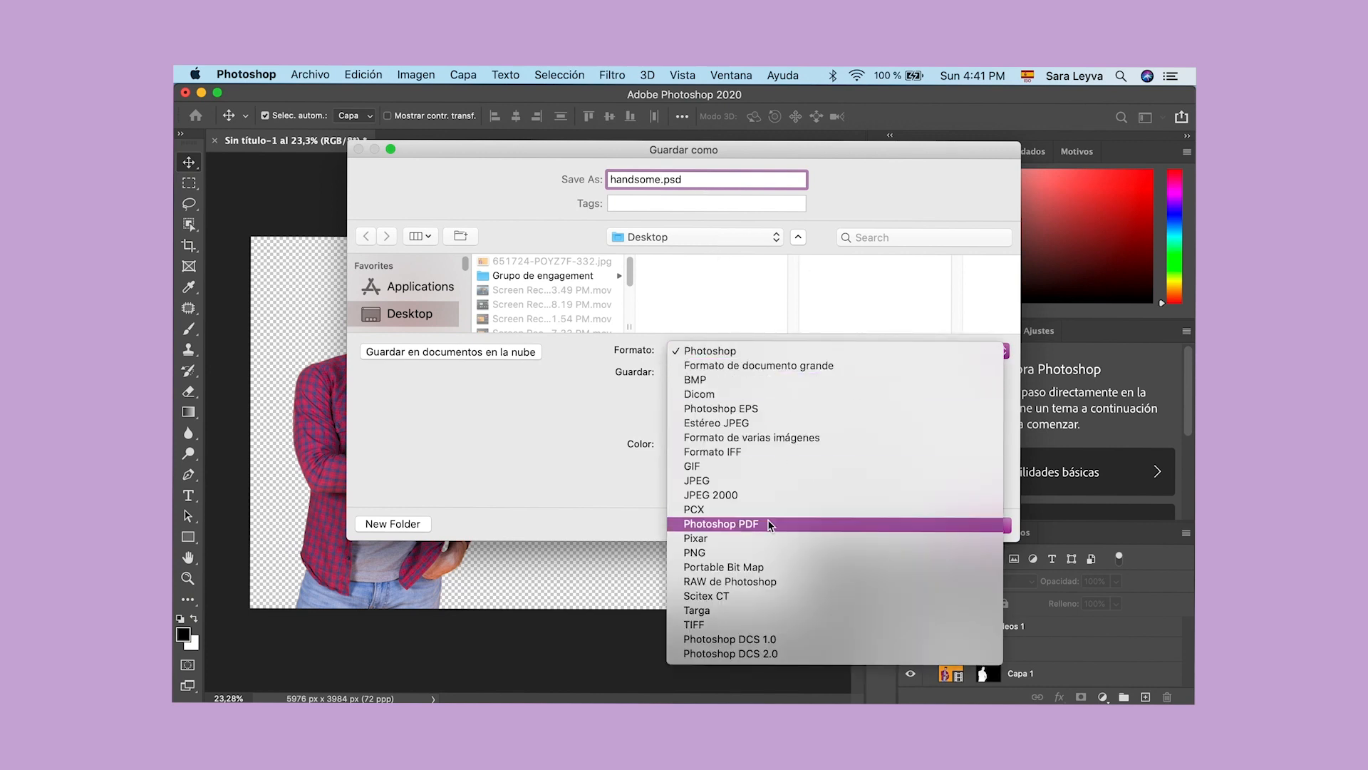
left_click(750, 553)
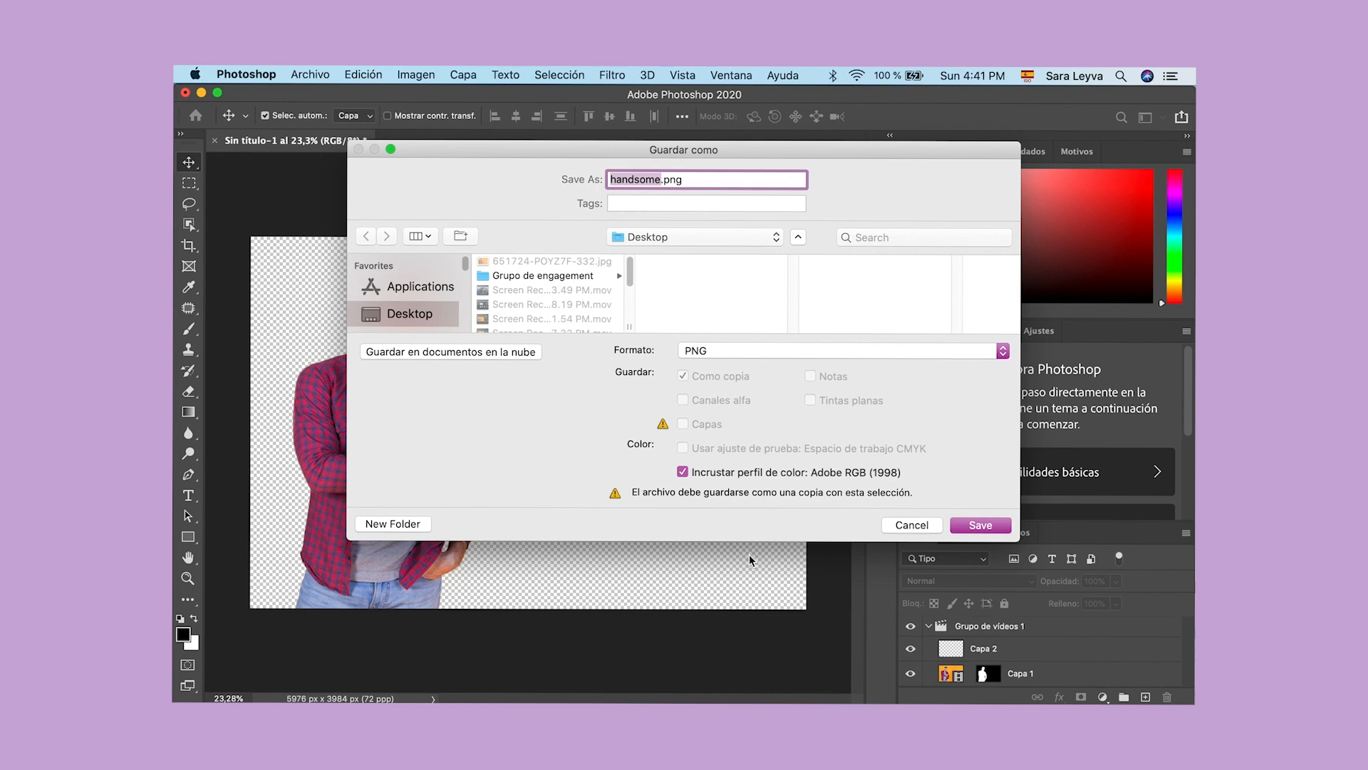
left_click(981, 527)
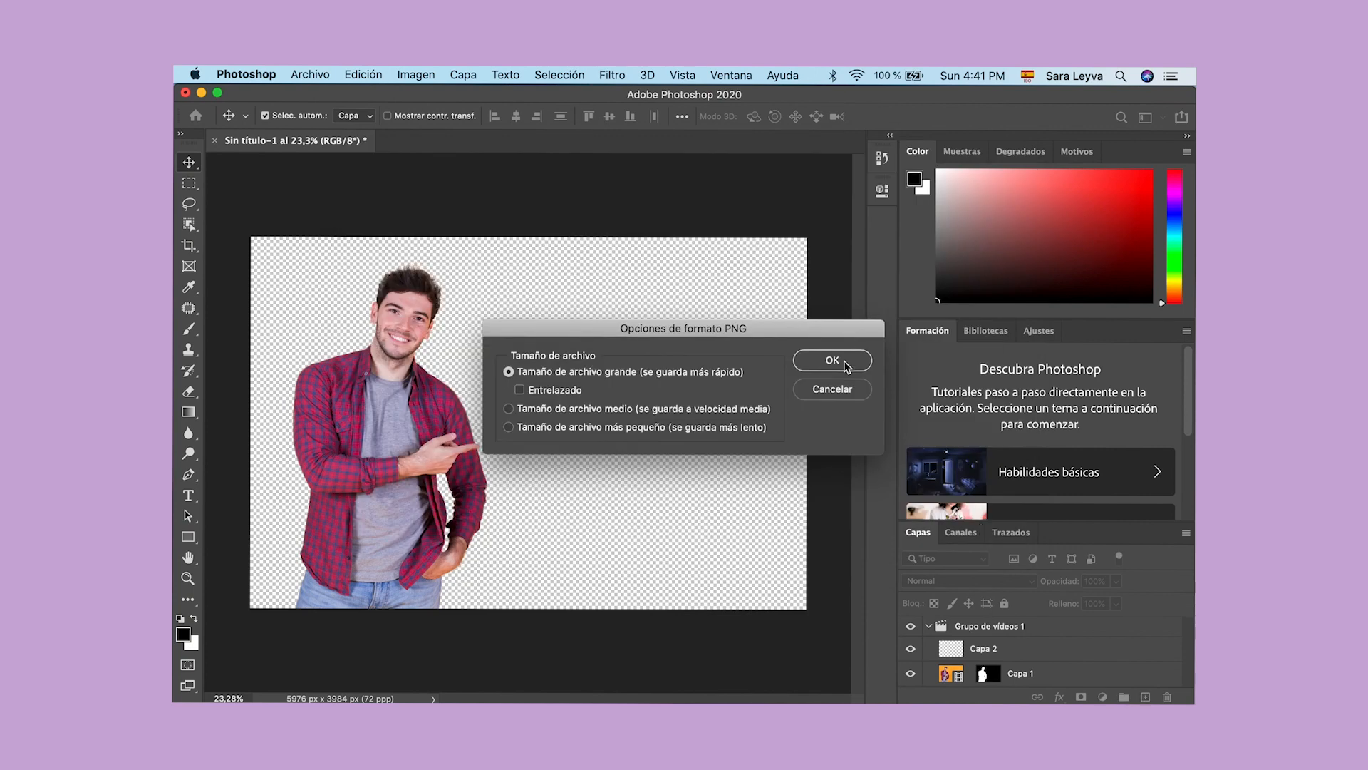
left_click(833, 361)
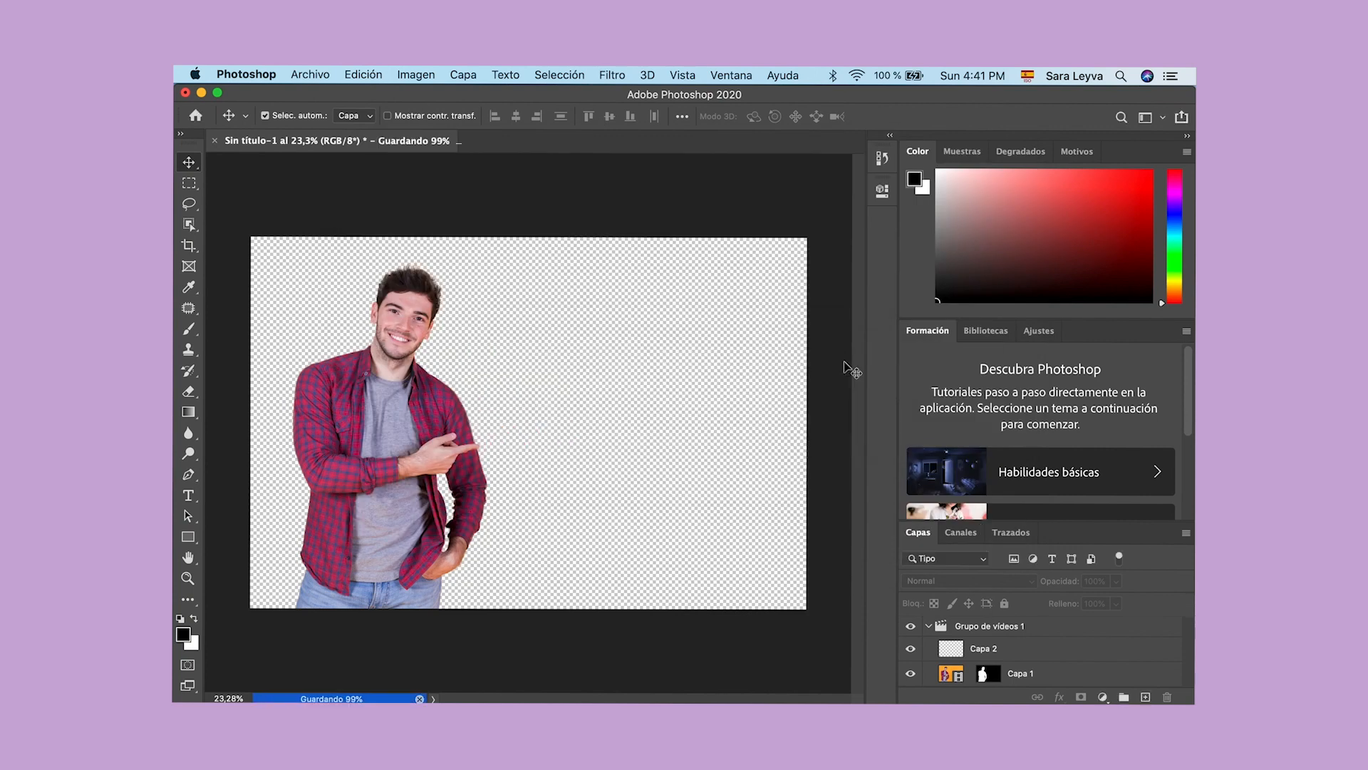